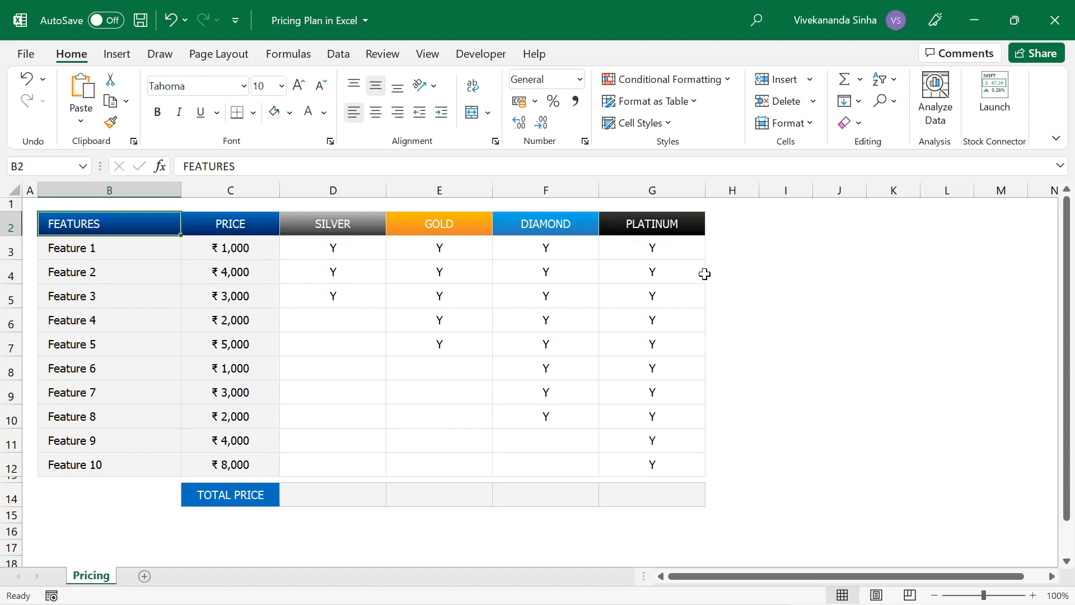
# - Review the plan headers in row 2, from Silver through Platinum and back to Features
pyautogui.click(363, 225)
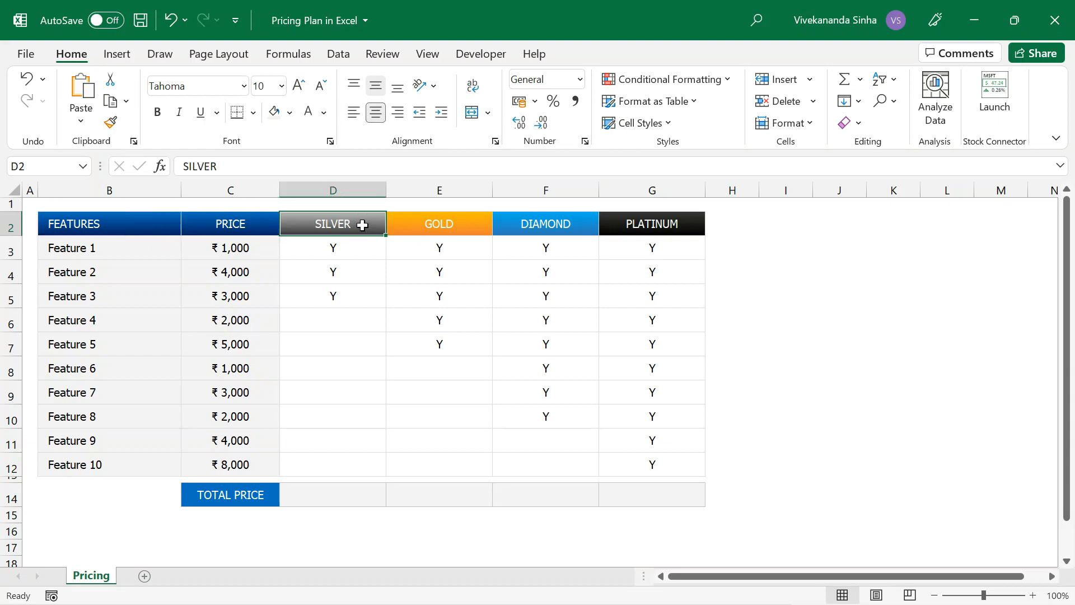
pyautogui.press('Right')
pyautogui.press('Right')
pyautogui.press('Right')
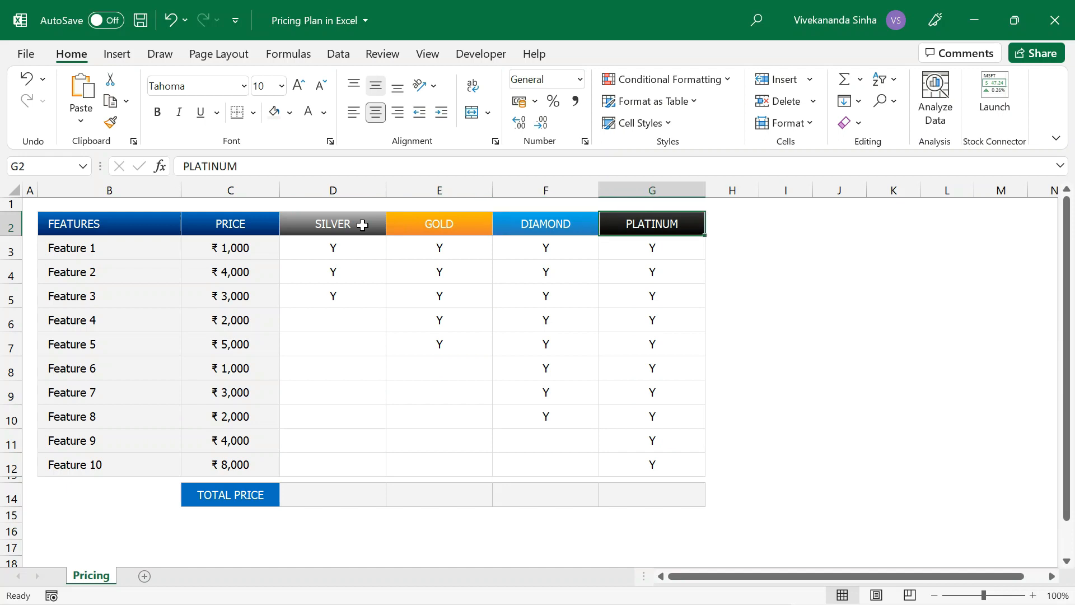
pyautogui.press('Left')
pyautogui.press('Left')
pyautogui.press('Left')
pyautogui.press('Left')
pyautogui.press('Left')
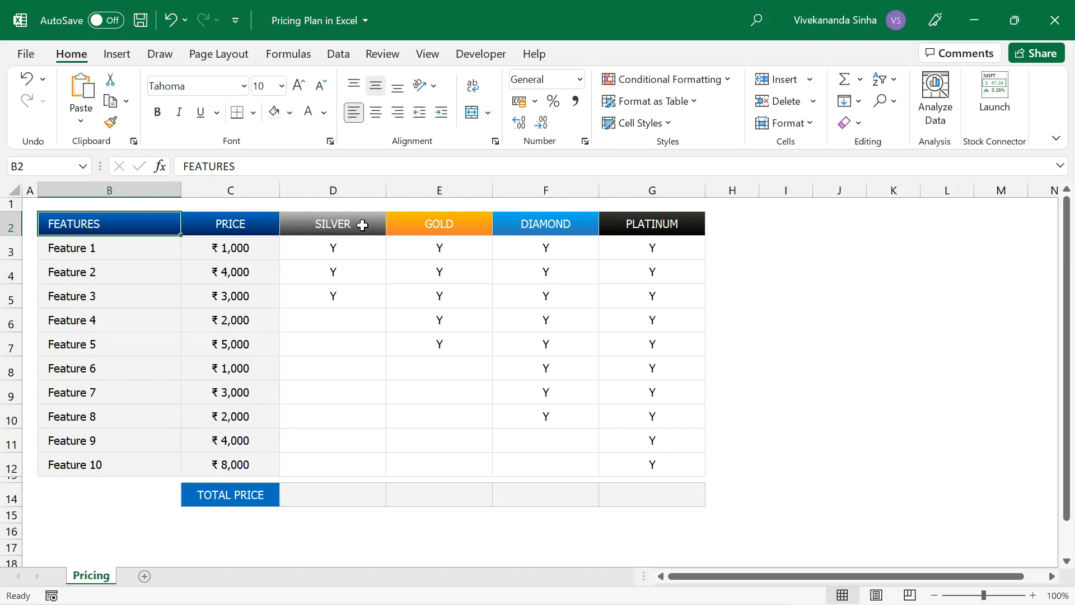
# - Examine the list of ten features, their prices in C3:C12 and the four plan headers
pyautogui.press('Down')
pyautogui.press('Down')
pyautogui.press('Down')
pyautogui.press('Down')
pyautogui.press('Down')
pyautogui.press('Down')
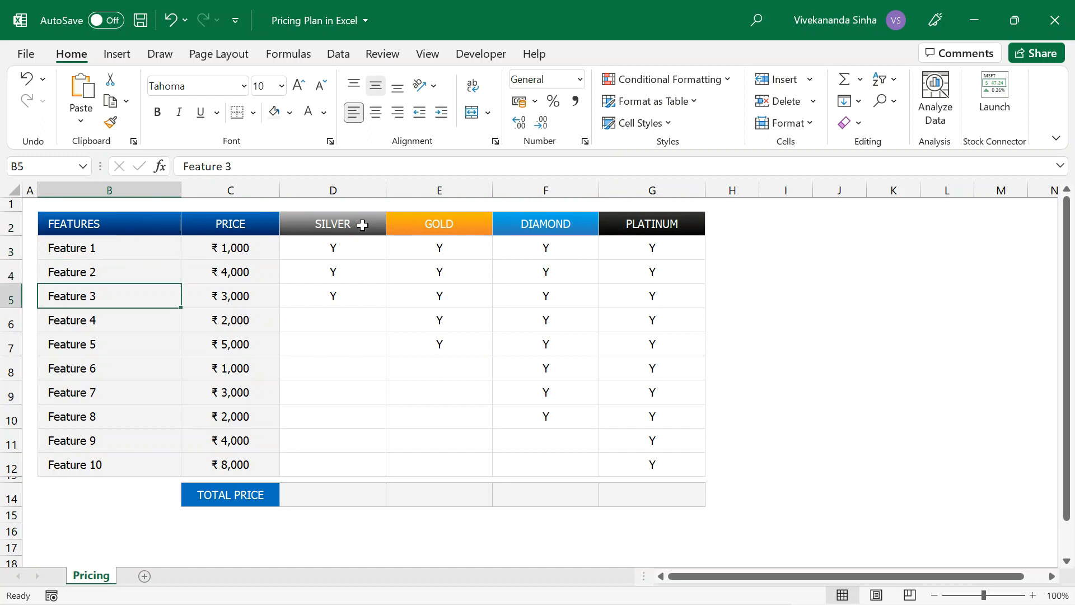
pyautogui.press('Down')
pyautogui.press('Down')
pyautogui.press('Down')
pyautogui.press('Down')
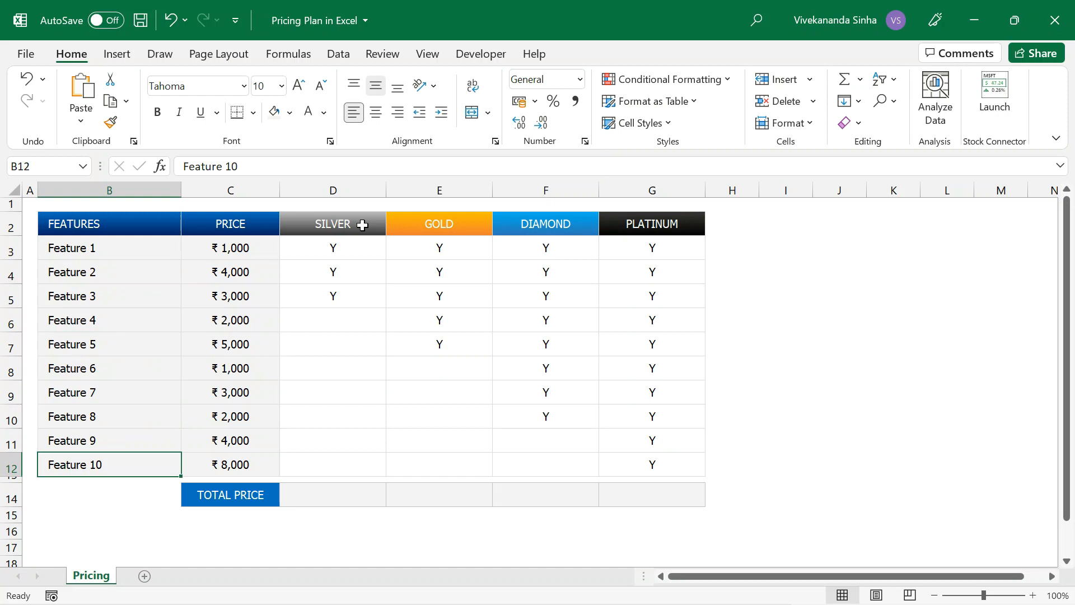
pyautogui.moveTo(240, 242); pyautogui.dragTo(207, 458)
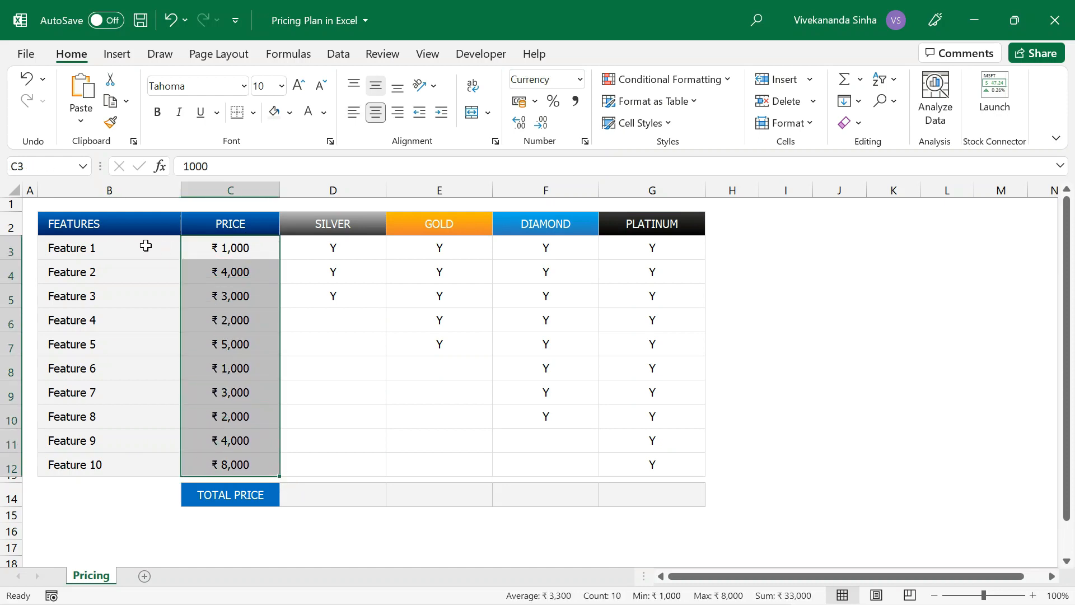
pyautogui.moveTo(163, 222); pyautogui.dragTo(146, 455)
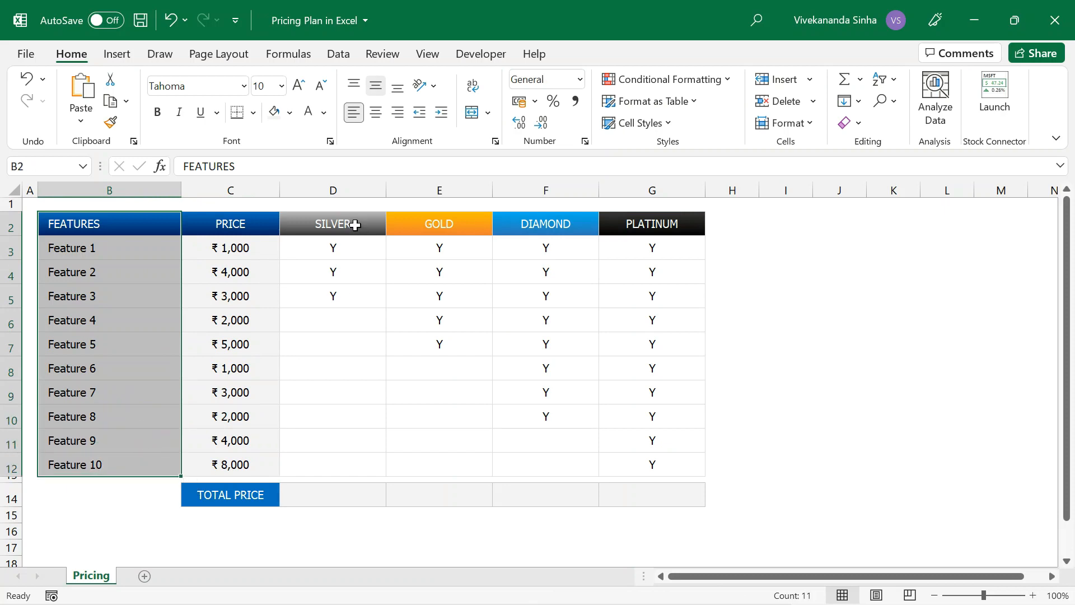
pyautogui.moveTo(353, 223); pyautogui.dragTo(621, 224)
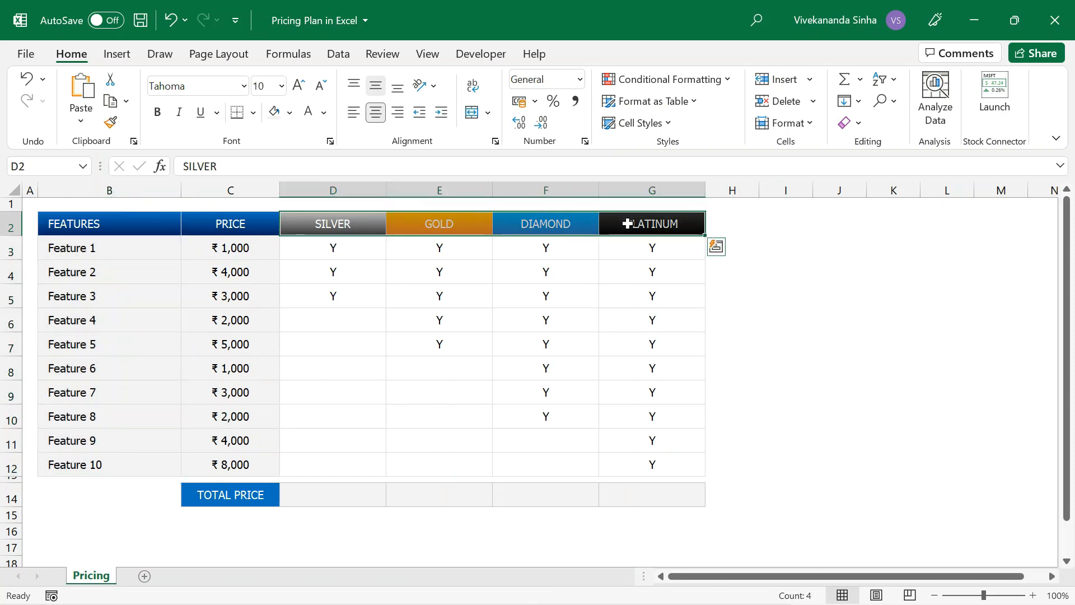
pyautogui.click(242, 250)
pyautogui.moveTo(242, 250); pyautogui.dragTo(251, 456)
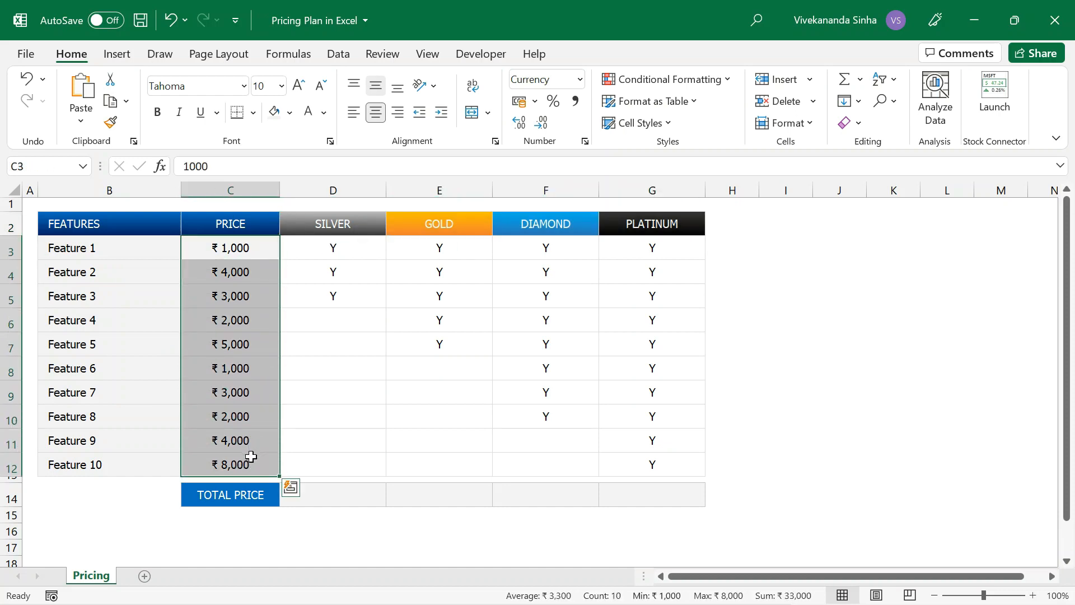
# - Mark Feature 4 as included in the Silver plan with a Y
pyautogui.click(367, 321)
pyautogui.write('Y')
pyautogui.press('Left')
pyautogui.press('Left')
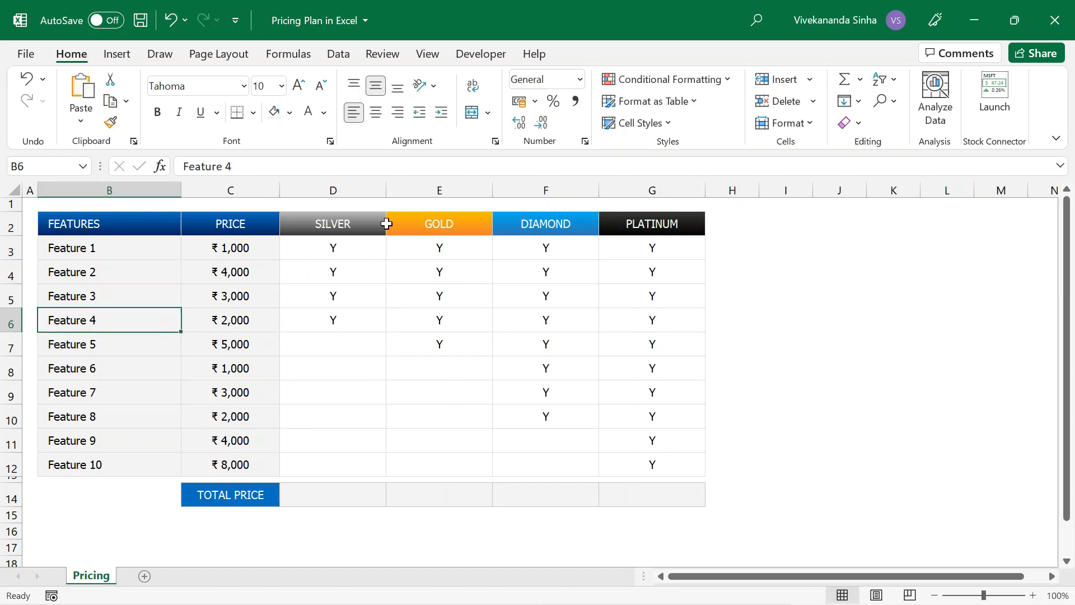
# - Examine which features are marked Y in the Silver column and check the sum of their corresponding prices
pyautogui.click(326, 493)
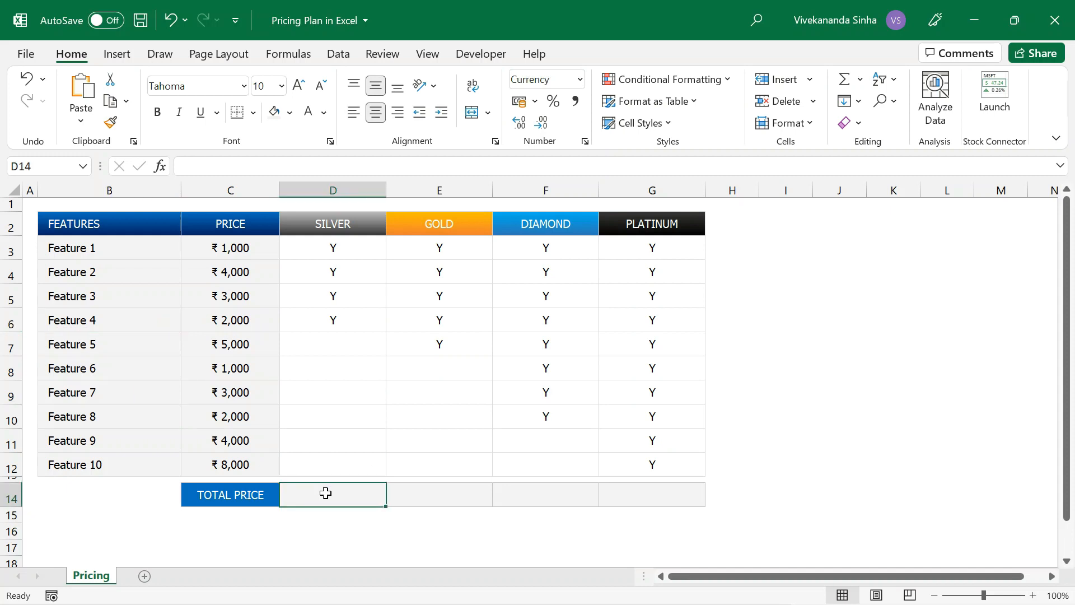
pyautogui.moveTo(237, 249); pyautogui.dragTo(244, 453)
pyautogui.moveTo(358, 248); pyautogui.dragTo(362, 317)
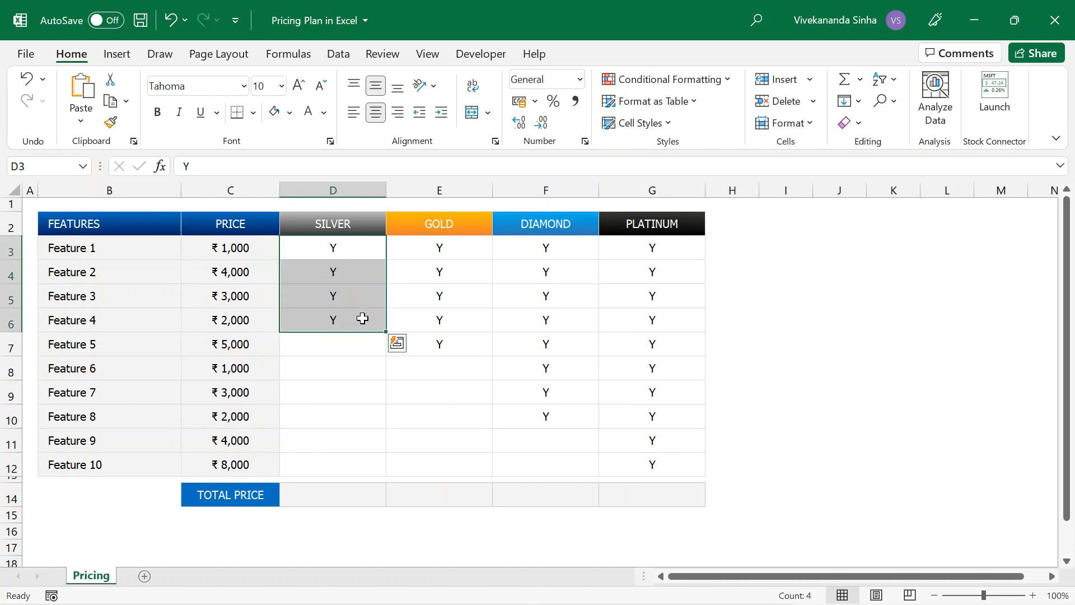
pyautogui.click(345, 491)
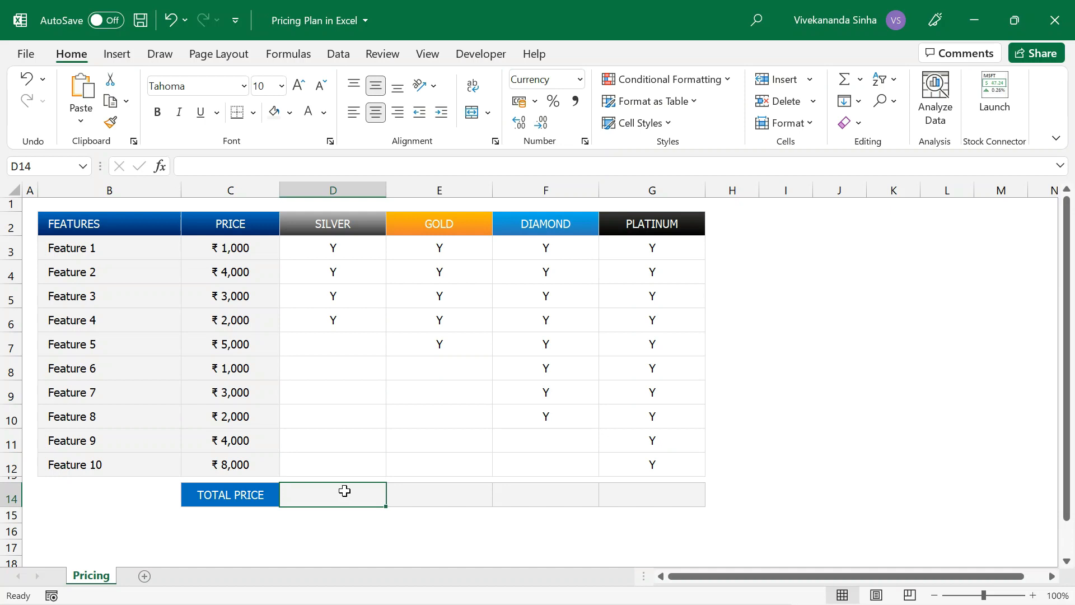
pyautogui.click(345, 225)
pyautogui.moveTo(338, 246); pyautogui.dragTo(338, 315)
pyautogui.moveTo(250, 247); pyautogui.dragTo(247, 312)
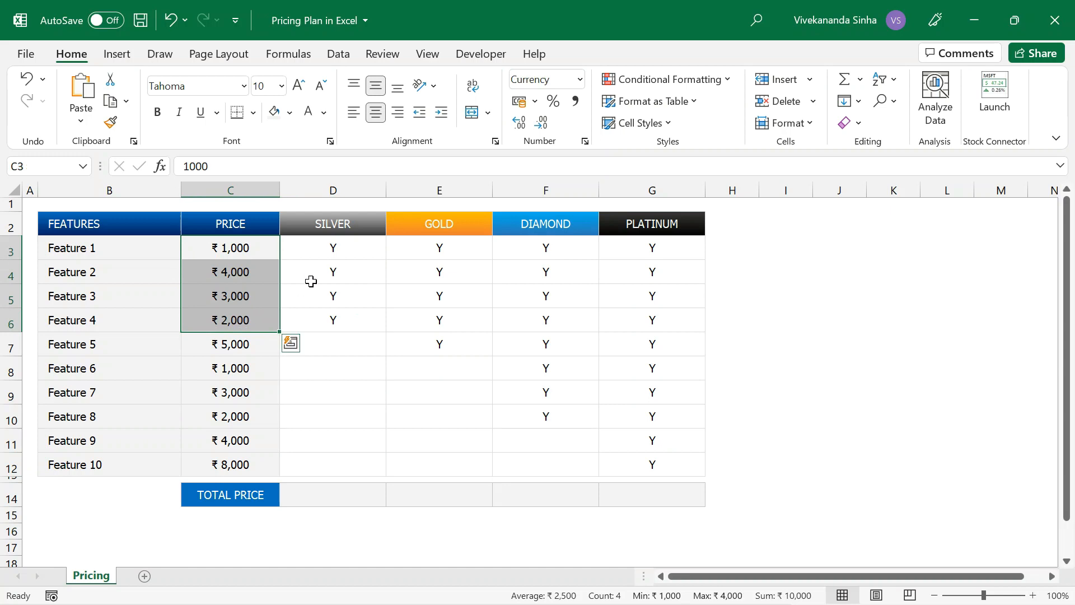
pyautogui.click(347, 248)
pyautogui.moveTo(347, 248); pyautogui.dragTo(348, 312)
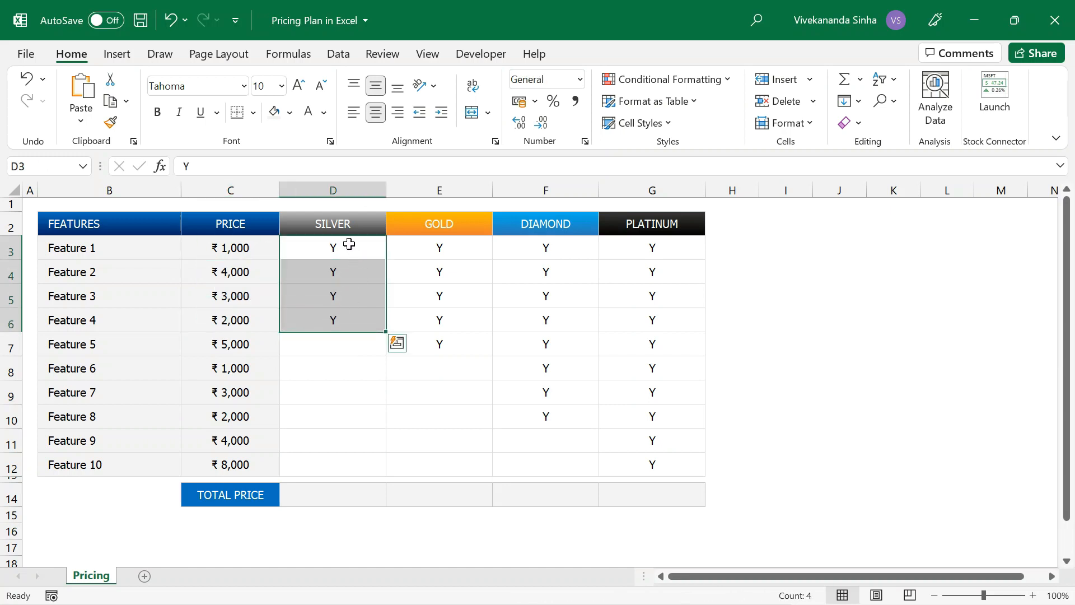
pyautogui.moveTo(243, 247); pyautogui.dragTo(241, 317)
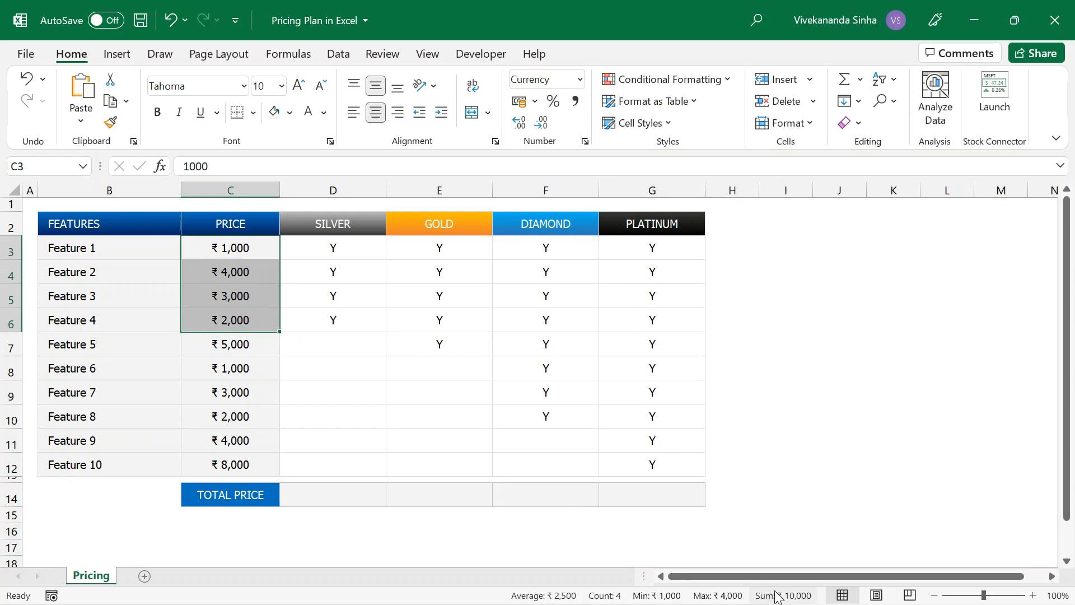
pyautogui.click(363, 500)
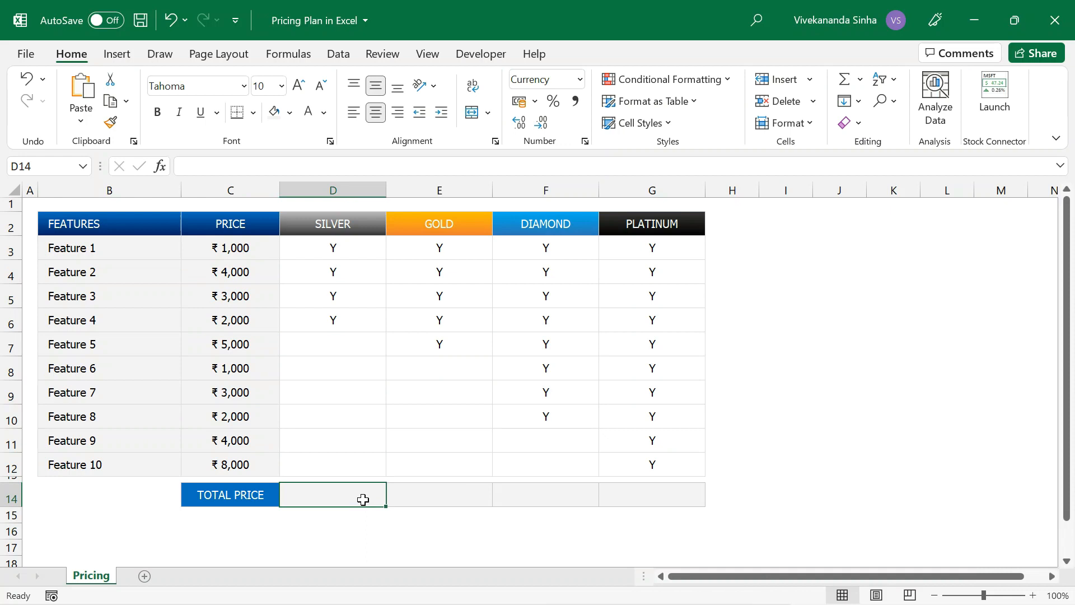
pyautogui.moveTo(336, 250); pyautogui.dragTo(333, 309)
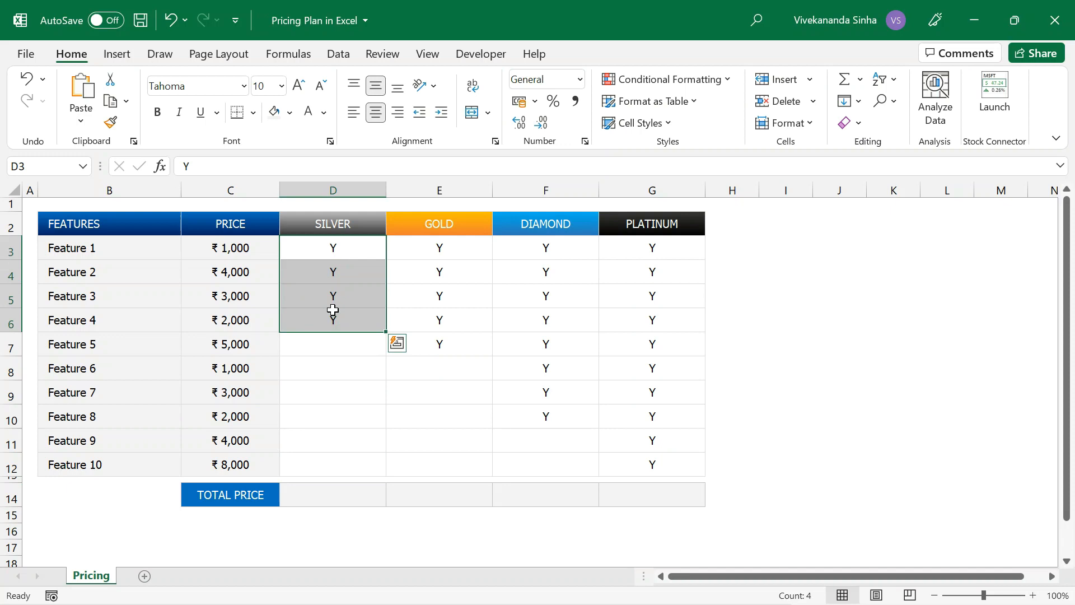
pyautogui.moveTo(246, 247); pyautogui.dragTo(243, 312)
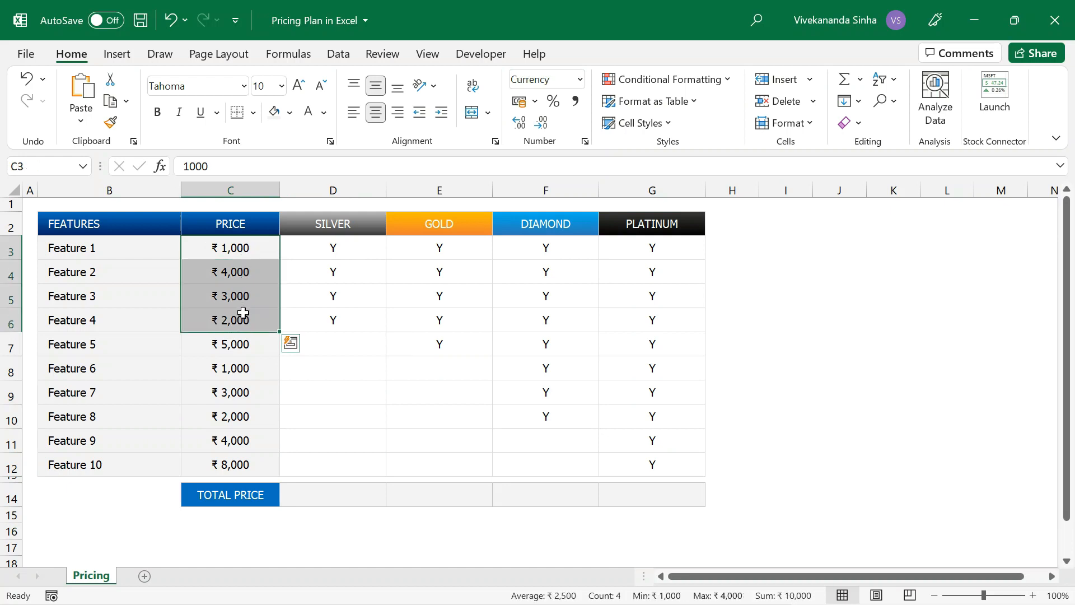
# - Compare each price with its Silver plan mark row by row, from Feature 1 to Feature 4
pyautogui.click(343, 251)
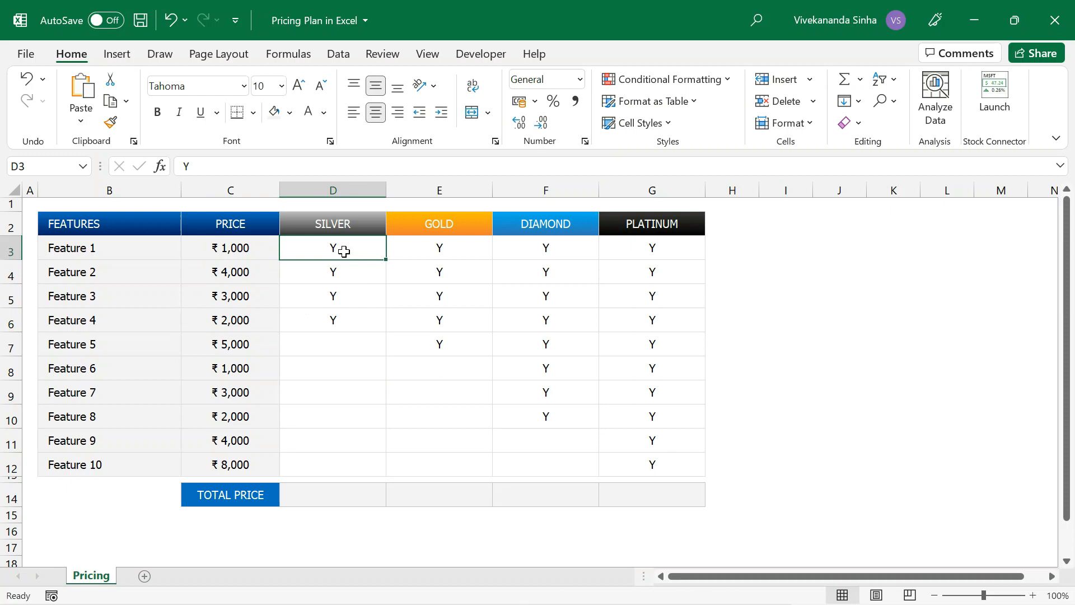
pyautogui.click(254, 249)
pyautogui.click(325, 248)
pyautogui.click(255, 270)
pyautogui.click(332, 273)
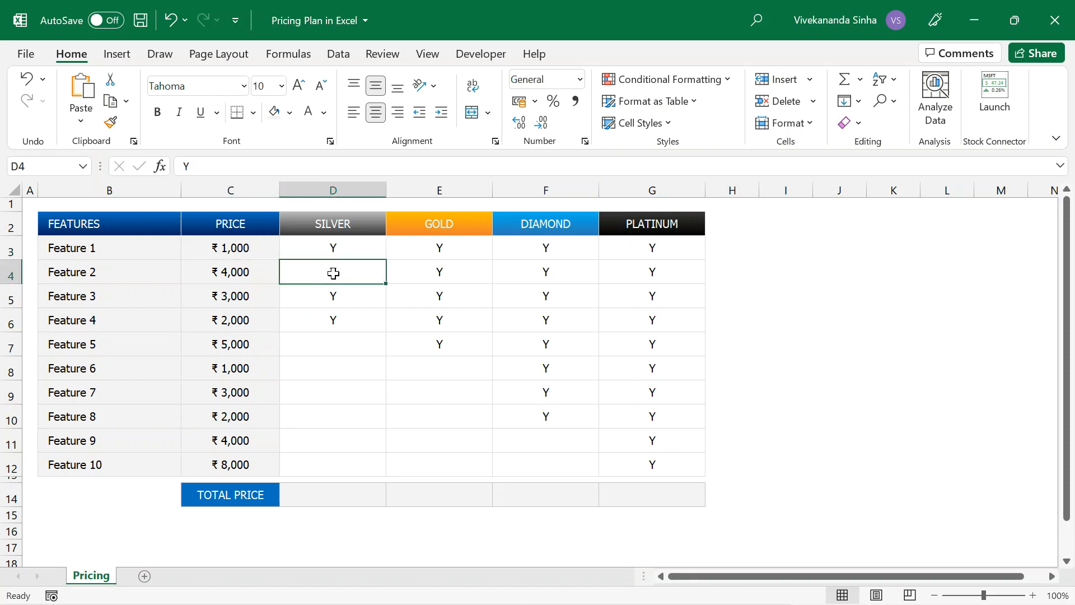
pyautogui.click(254, 300)
pyautogui.click(331, 301)
pyautogui.click(276, 317)
pyautogui.click(319, 318)
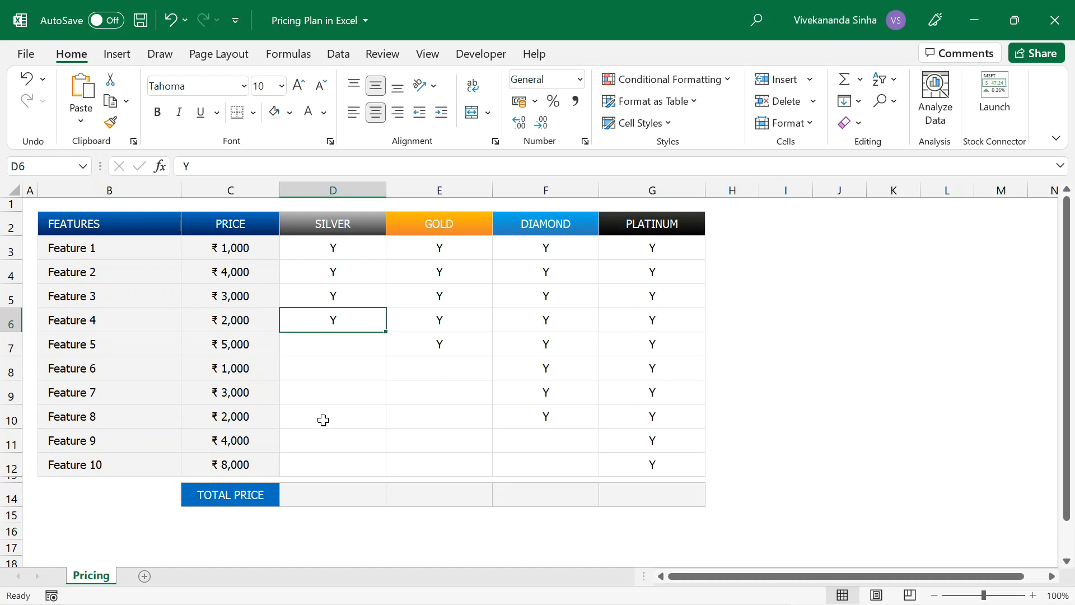
# - Begin a SUMPRODUCT formula in the Silver plan's total price cell D14, using the absolute range $C$3:$C$12 as the first array
pyautogui.click(320, 465)
pyautogui.click(321, 492)
pyautogui.write('=SUMPR')
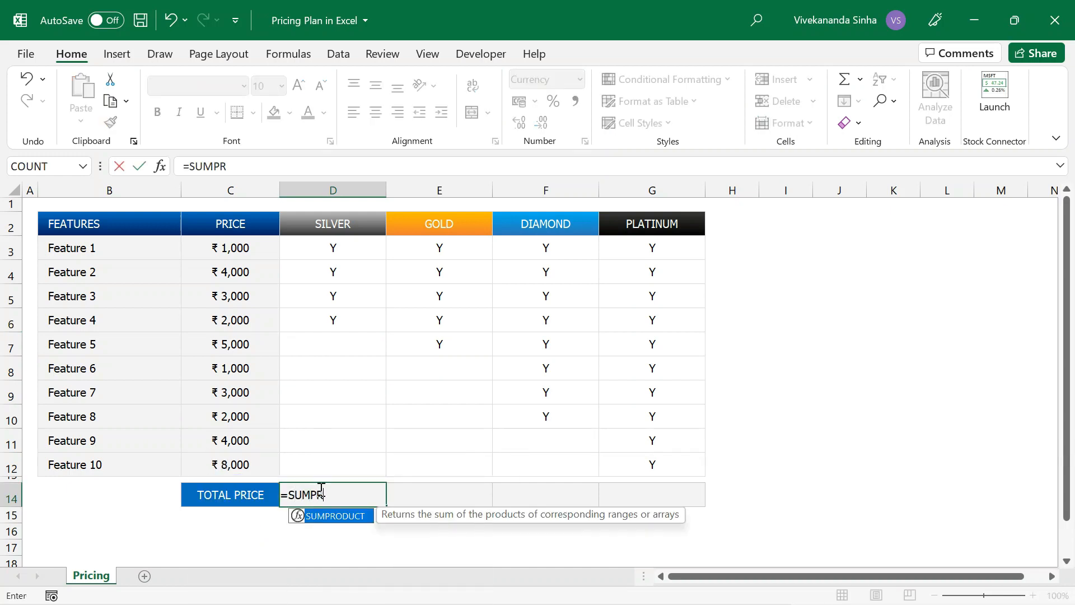
pyautogui.press('Tab')
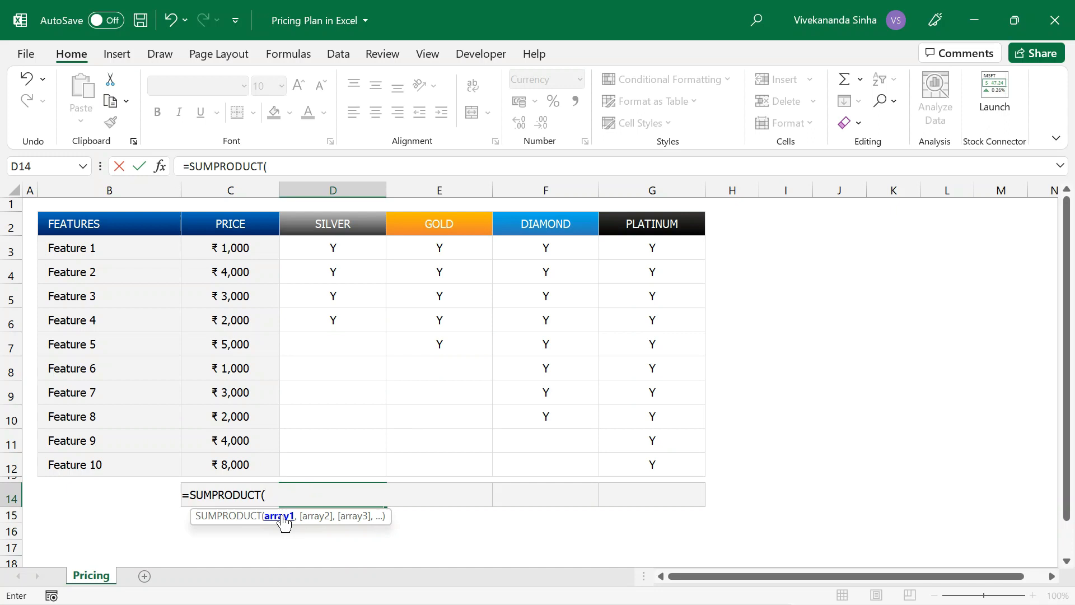
pyautogui.moveTo(247, 248); pyautogui.dragTo(252, 461)
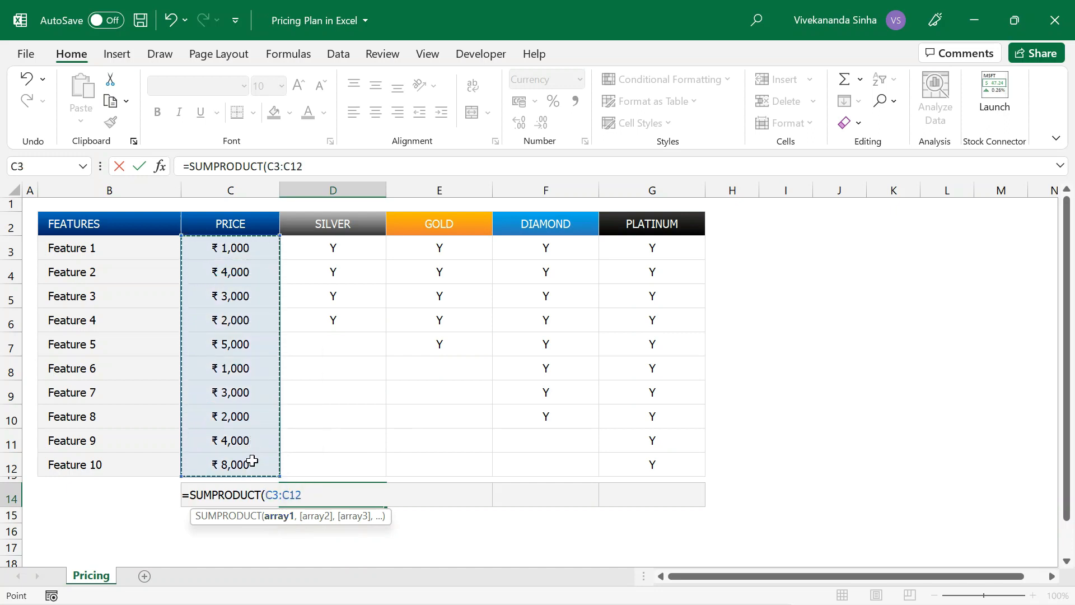
pyautogui.press('F4')
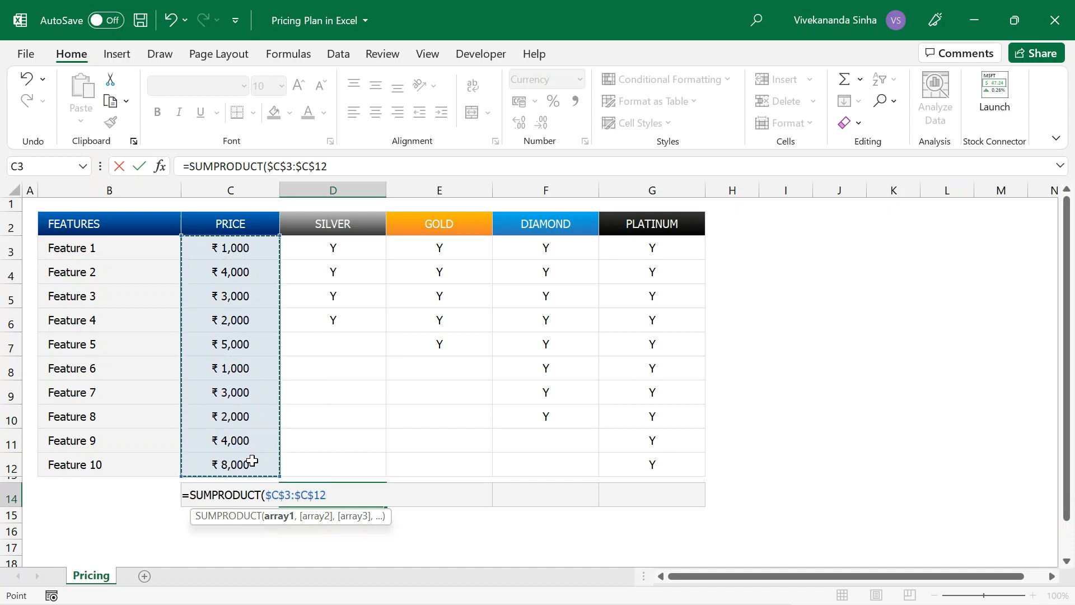
pyautogui.write(',')
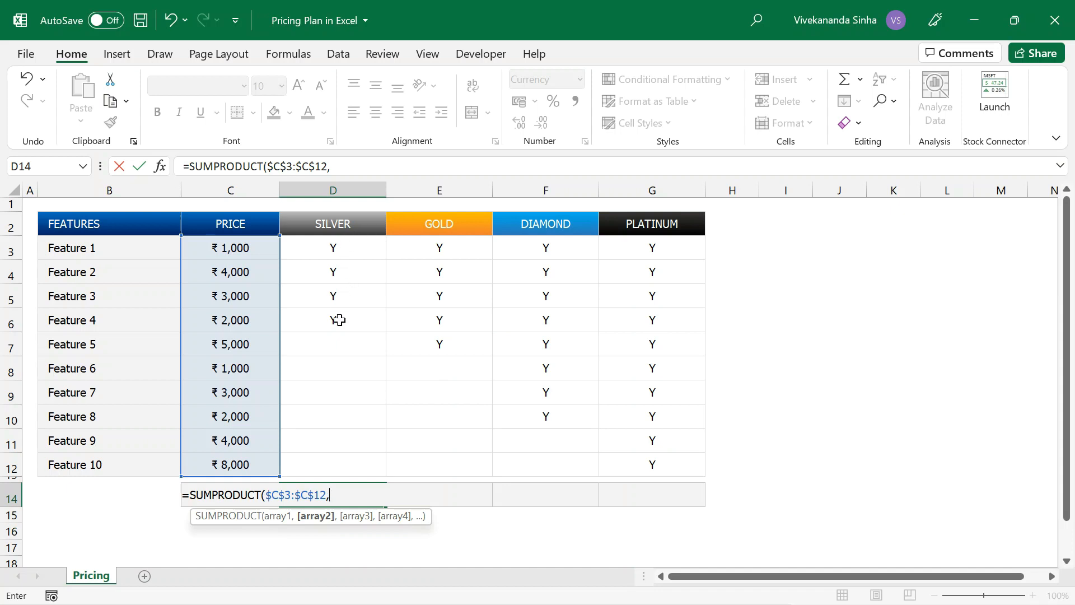
# - Add the condition D3:D12="Y" as the second SUMPRODUCT array, close the formula and enter it
pyautogui.moveTo(343, 250); pyautogui.dragTo(348, 468)
pyautogui.write('="y')
pyautogui.press('BackSpace')
pyautogui.write('Y')
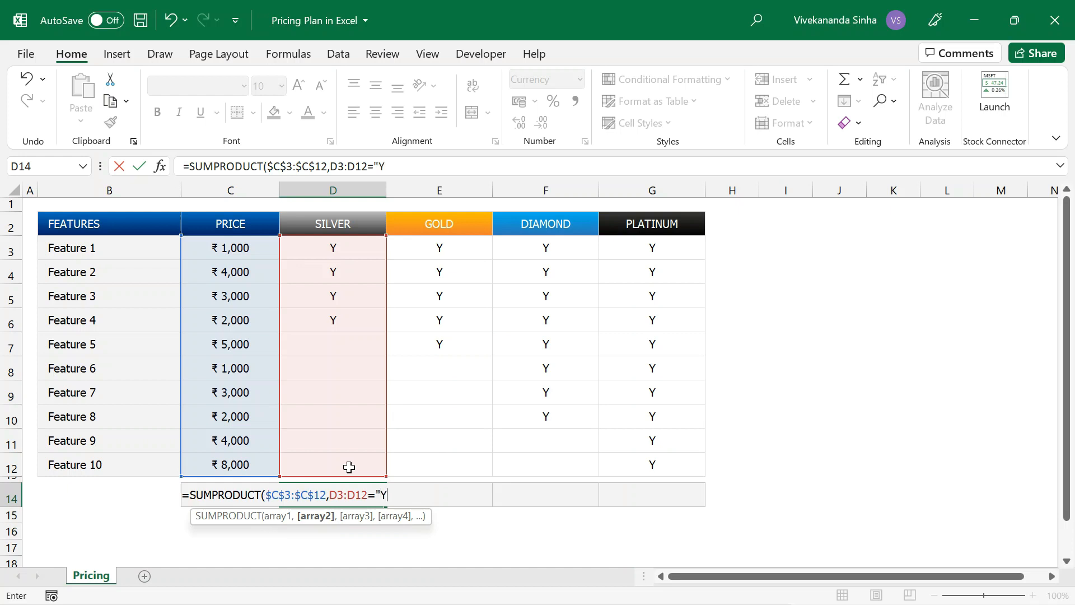
pyautogui.write('"')
pyautogui.click(397, 490)
pyautogui.write(')')
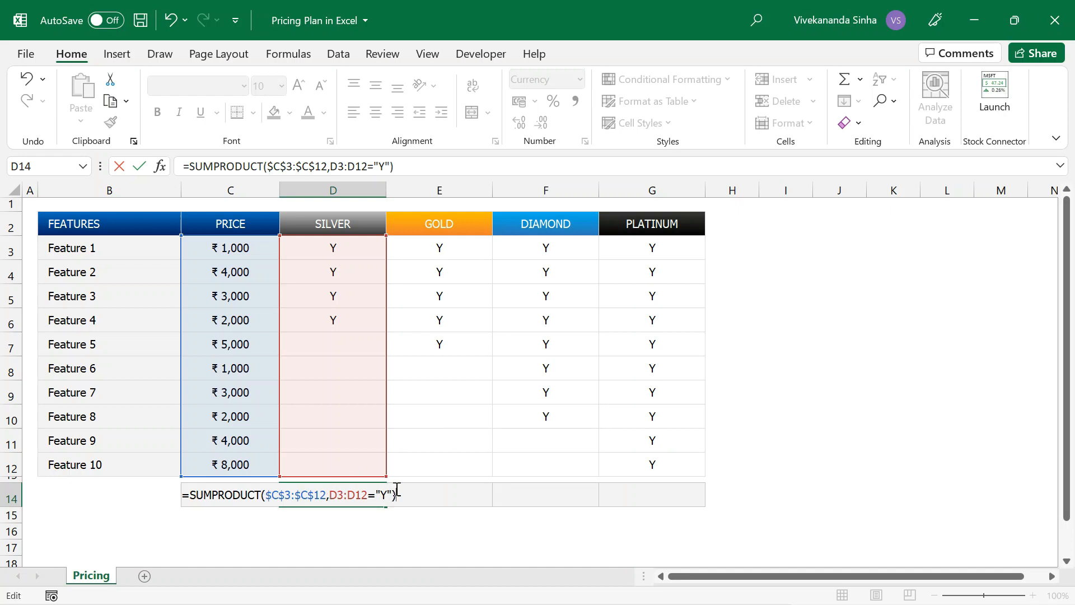
pyautogui.press('Return')
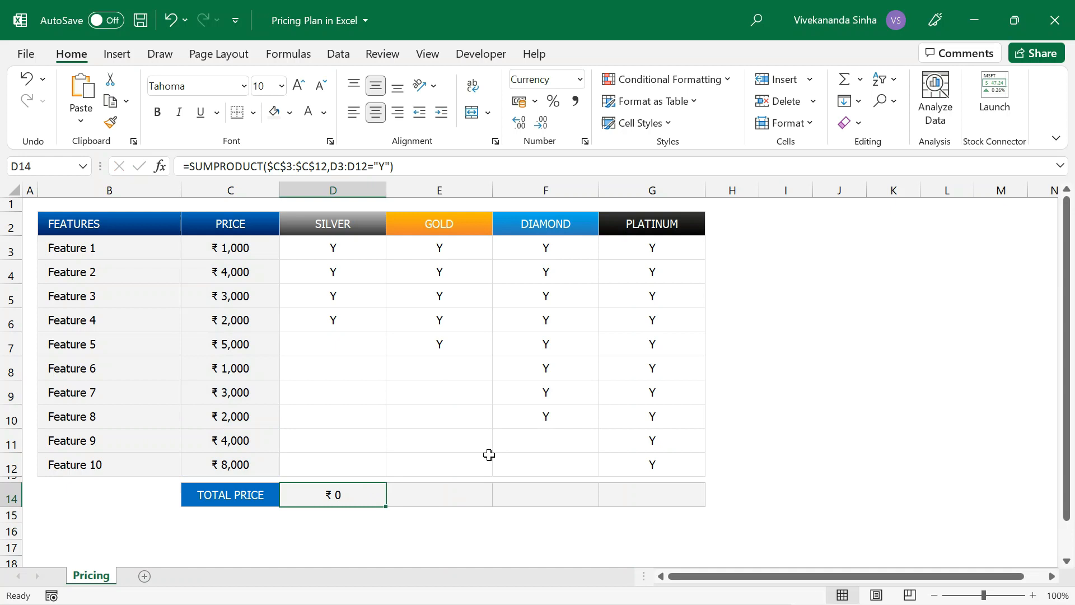
# - Evaluate the D3:D12="Y" part of the D14 formula in place to inspect its array, leaving the formula unedited
pyautogui.doubleClick(350, 495)
pyautogui.moveTo(329, 495); pyautogui.dragTo(391, 498)
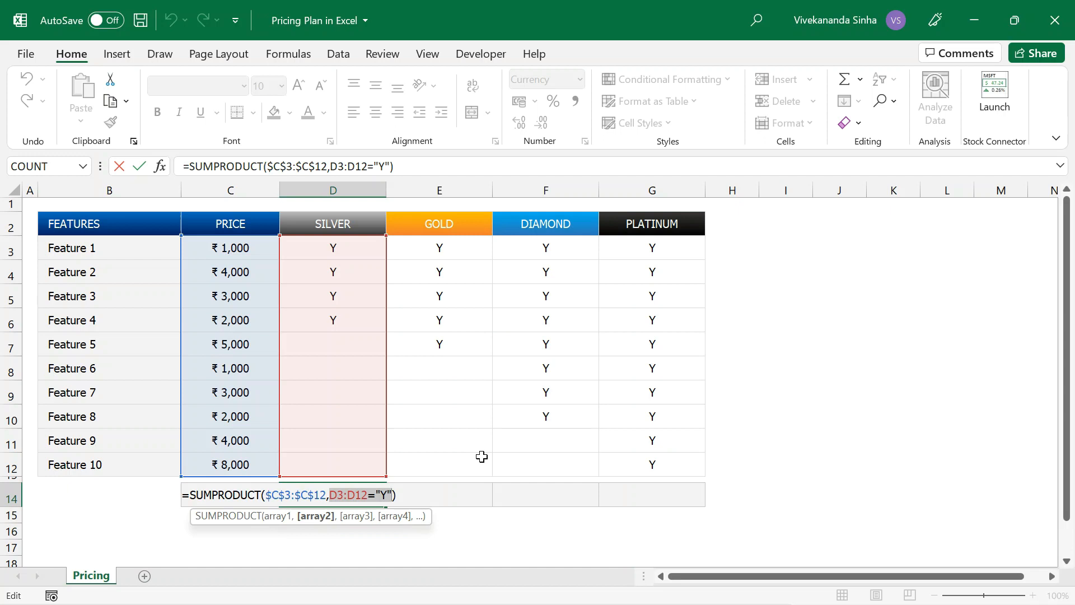
pyautogui.press('F9')
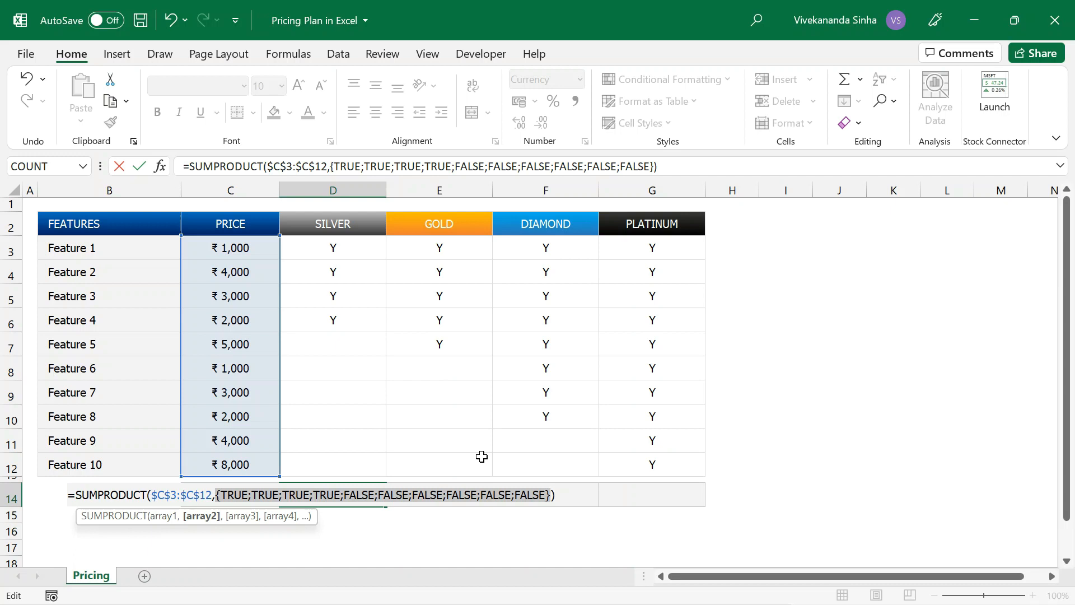
pyautogui.press('Escape')
# - Edit the D14 formula so its second array is wrapped in parentheses and preceded by a double minus: --(D3:D12="Y")
pyautogui.doubleClick(364, 494)
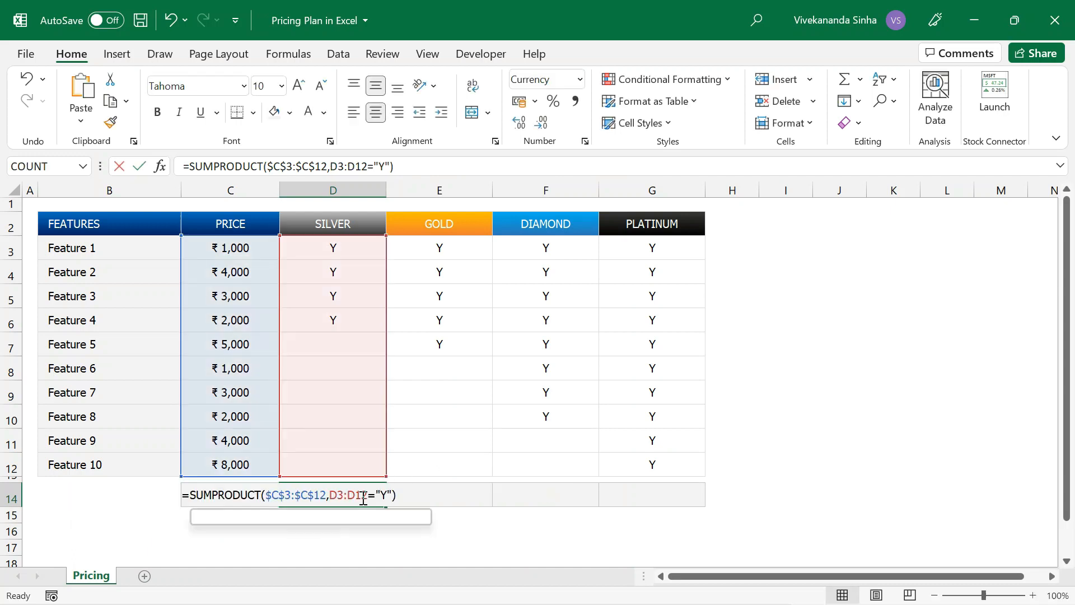
pyautogui.click(330, 496)
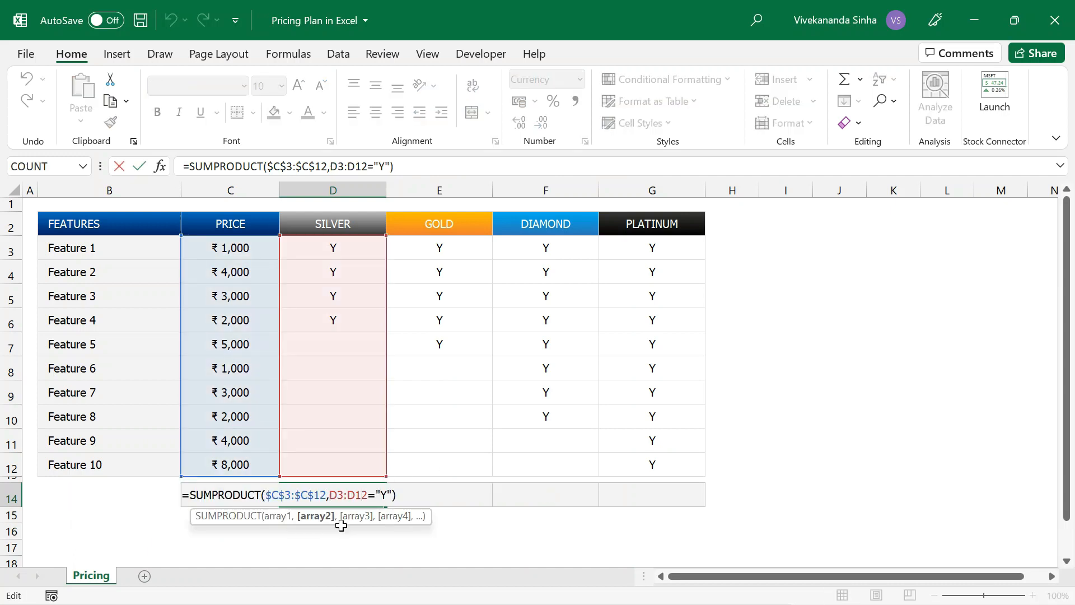
pyautogui.write('(')
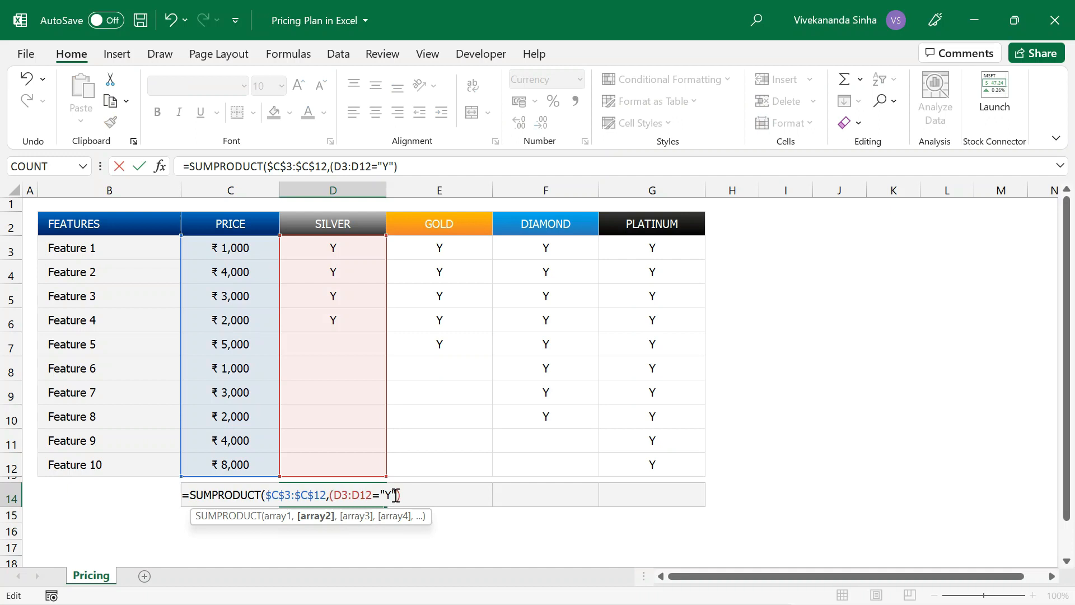
pyautogui.write(')')
pyautogui.click(332, 496)
pyautogui.write('-')
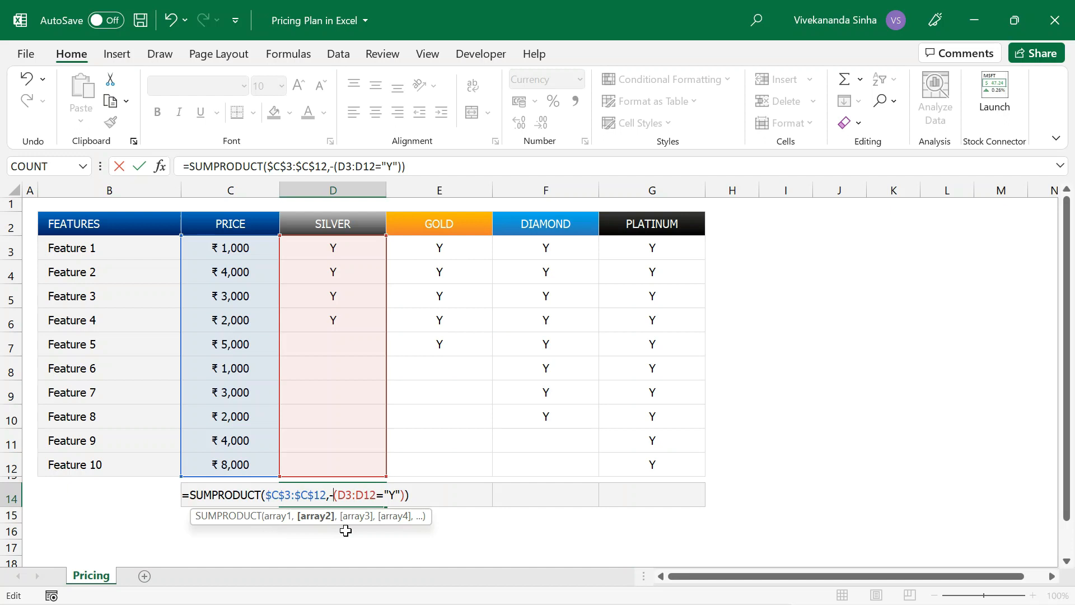
pyautogui.write('-')
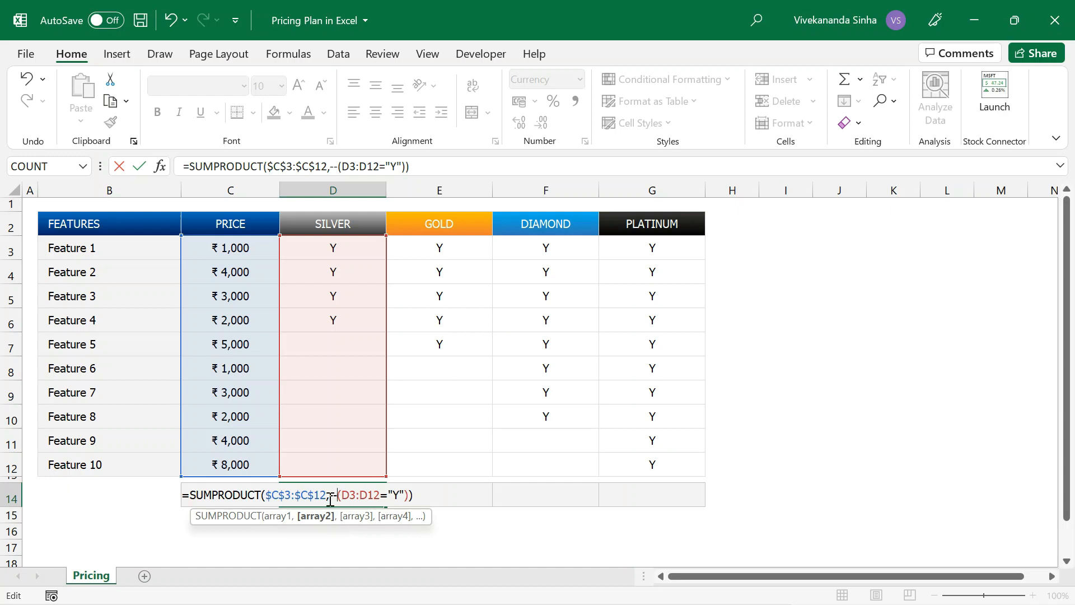
# - Evaluate the --(D3:D12="Y") part in place to inspect its array, restore the expression and enter the D14 formula
pyautogui.moveTo(338, 500); pyautogui.dragTo(406, 498)
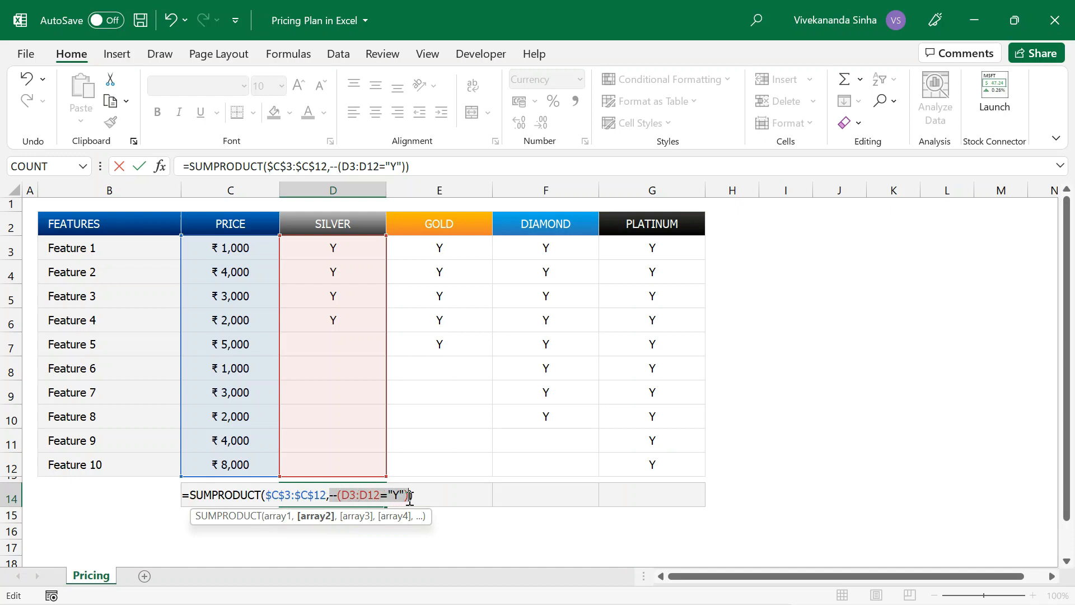
pyautogui.press('F9')
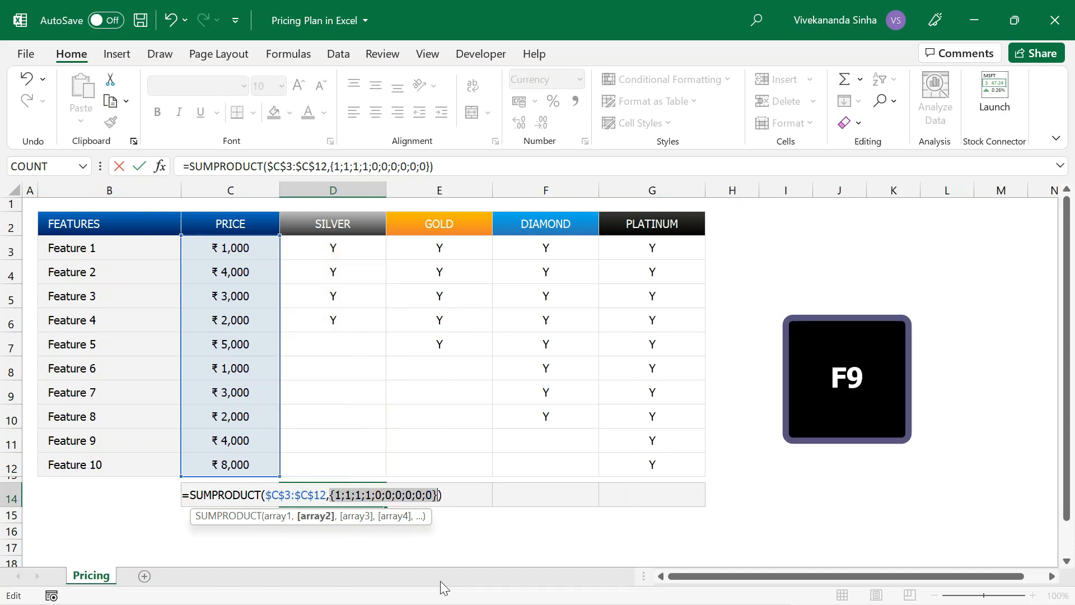
pyautogui.hotkey('ctrl', 'z')
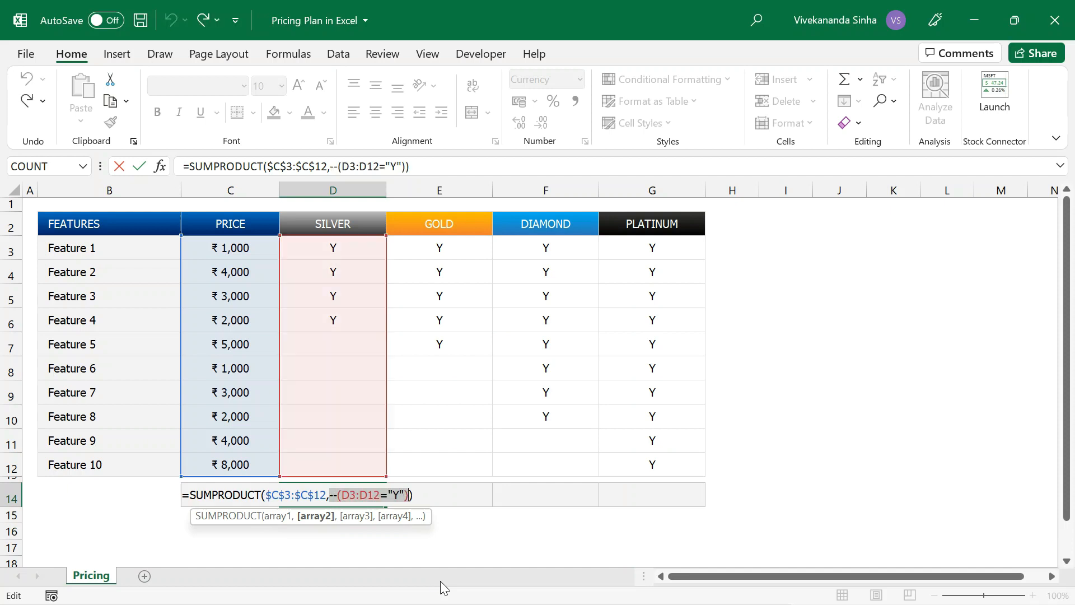
pyautogui.click(446, 497)
pyautogui.press('Return')
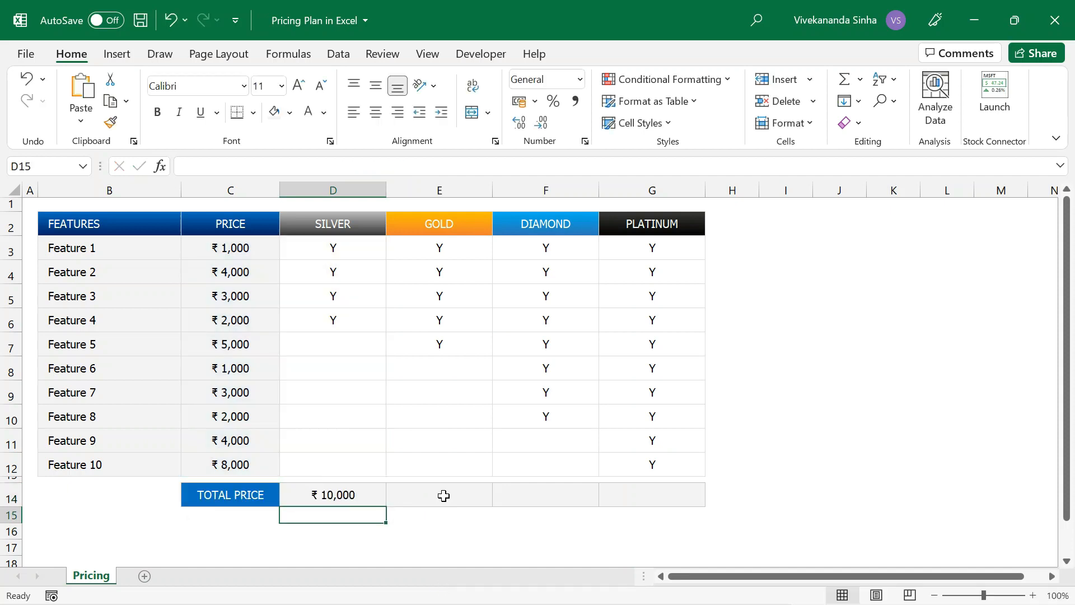
# - Check the Silver total against the prices in C3:C6, and copy the D14 formula to the other plans' totals in E14:G14
pyautogui.click(370, 491)
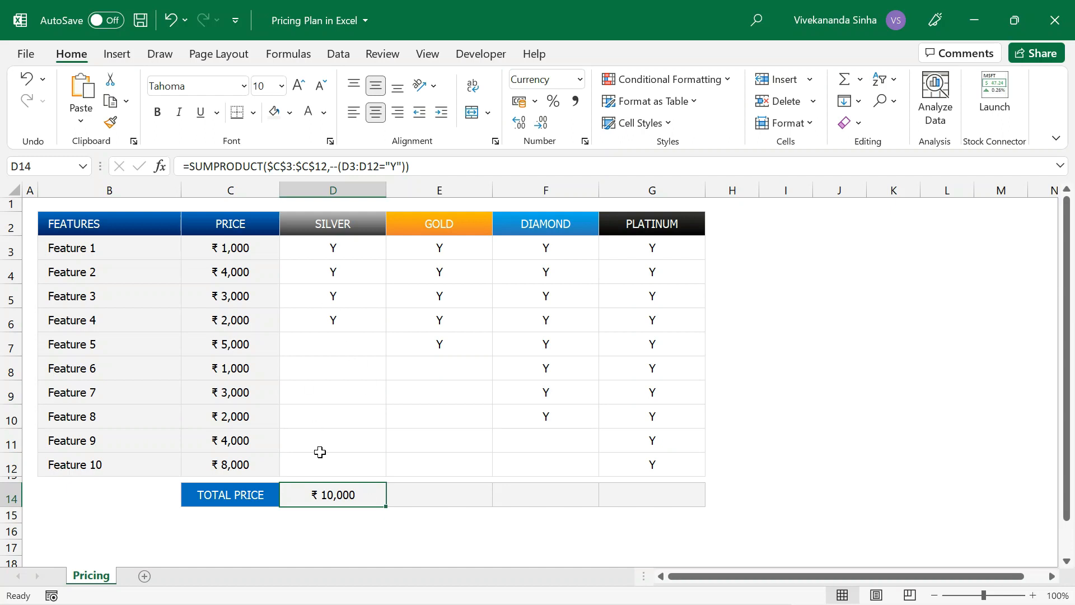
pyautogui.moveTo(241, 246); pyautogui.dragTo(233, 314)
pyautogui.click(308, 492)
pyautogui.hotkey('ctrl', 'c')
pyautogui.moveTo(413, 497); pyautogui.dragTo(629, 483)
pyautogui.hotkey('ctrl', 'v')
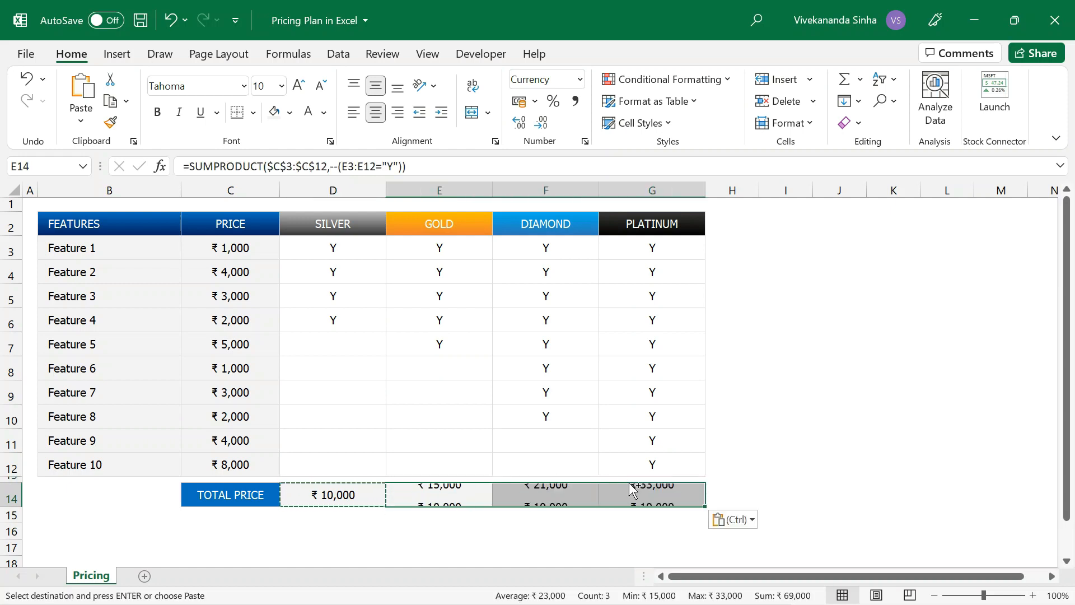
pyautogui.click(422, 495)
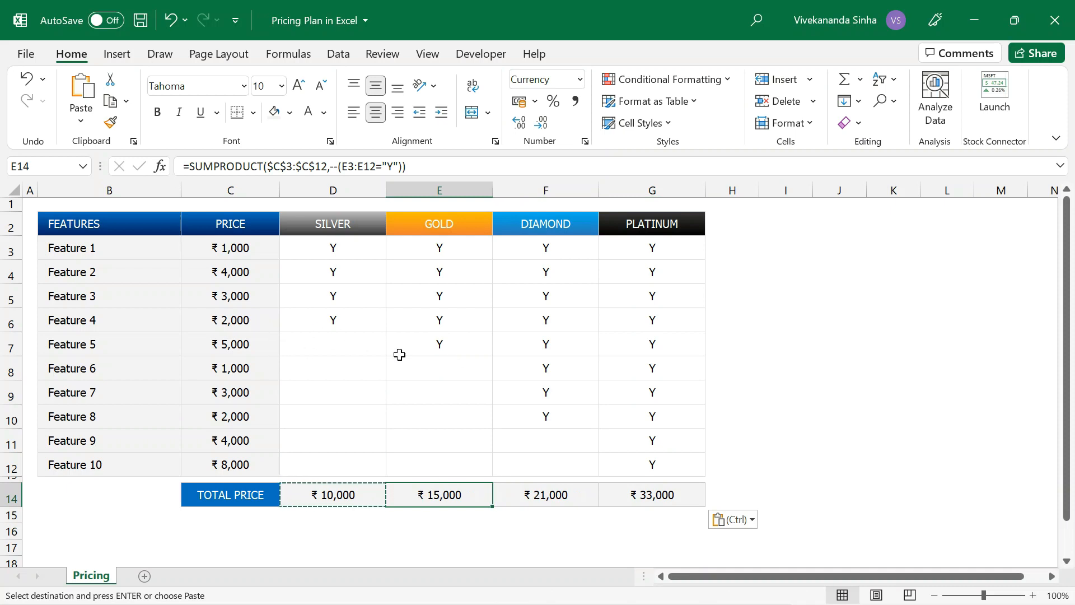
# - Test the Silver total by clearing the Feature 4 mark in D6 and entering Y for Feature 9 in D11
pyautogui.click(285, 314)
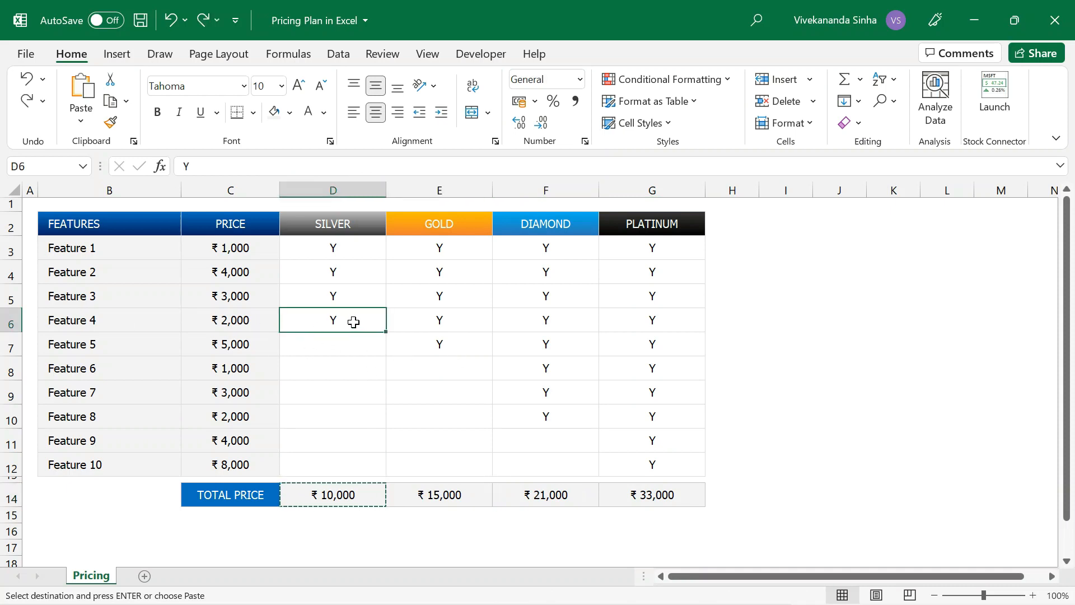
pyautogui.press('Delete')
pyautogui.click(337, 442)
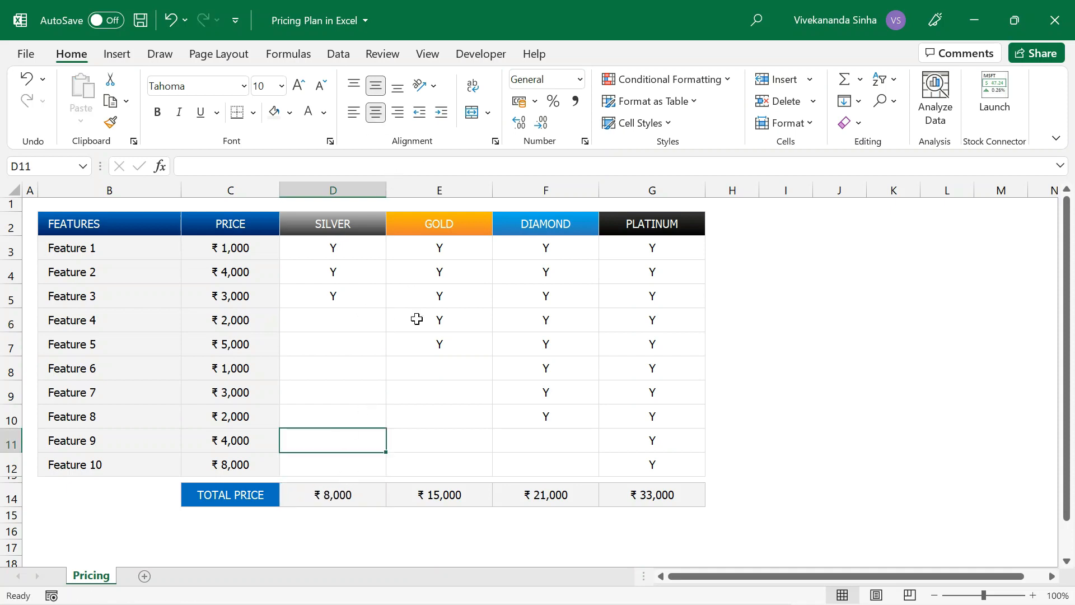
pyautogui.write('Y')
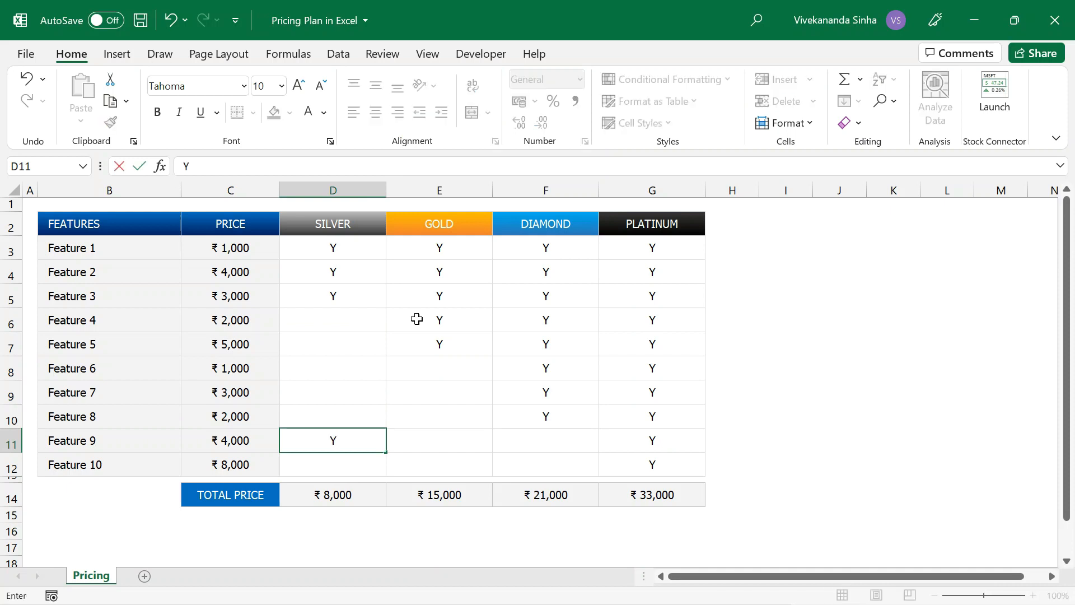
pyautogui.press('Return')
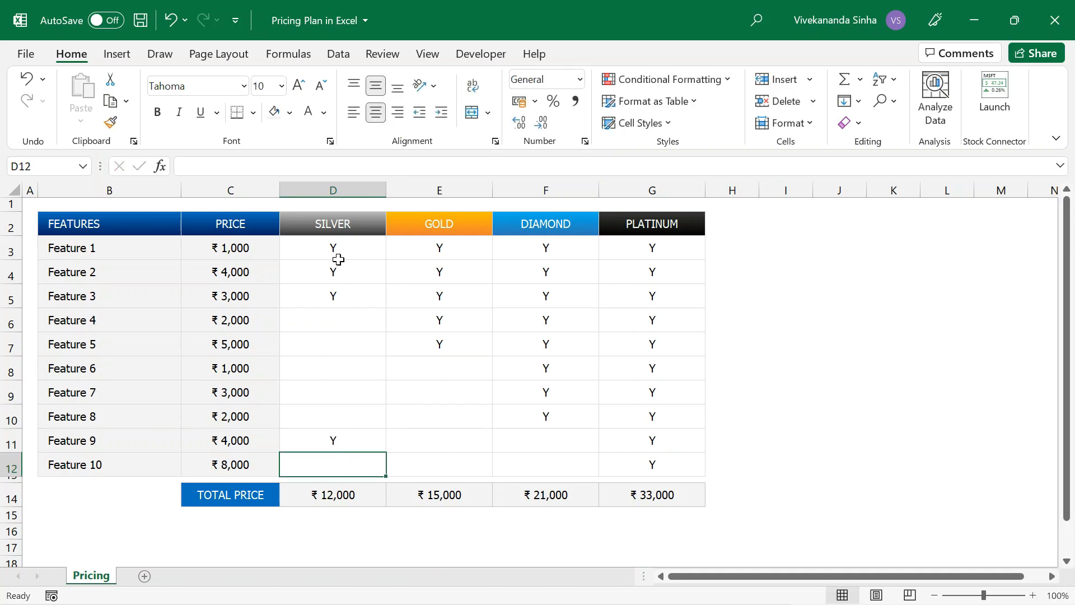
# - Compare the prices of Features 1, 2, 3 and 9 with the Silver plan's total price
pyautogui.click(247, 246)
pyautogui.click(239, 271)
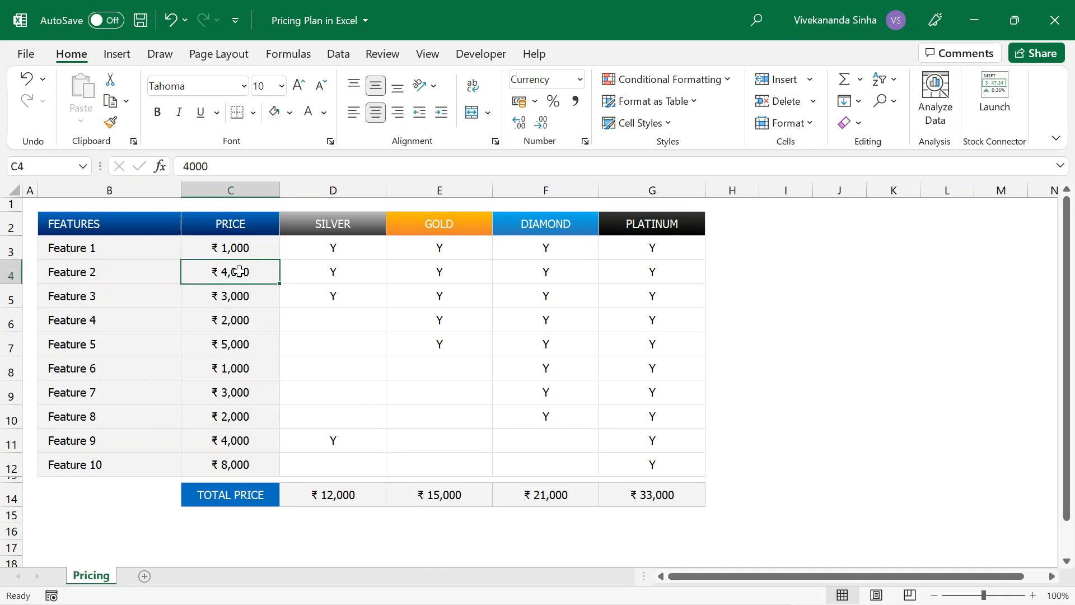
pyautogui.click(240, 296)
pyautogui.click(236, 448)
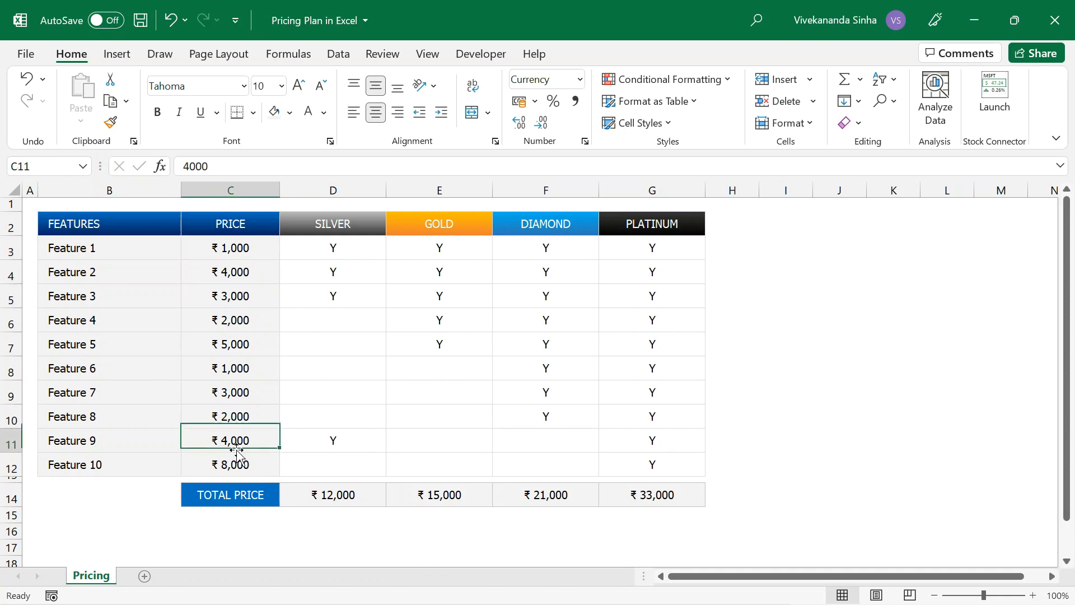
pyautogui.click(333, 493)
# - Move the Silver plan's Y mark from Feature 9 in D11 back to Feature 4 in D6, and select the Silver total
pyautogui.click(346, 439)
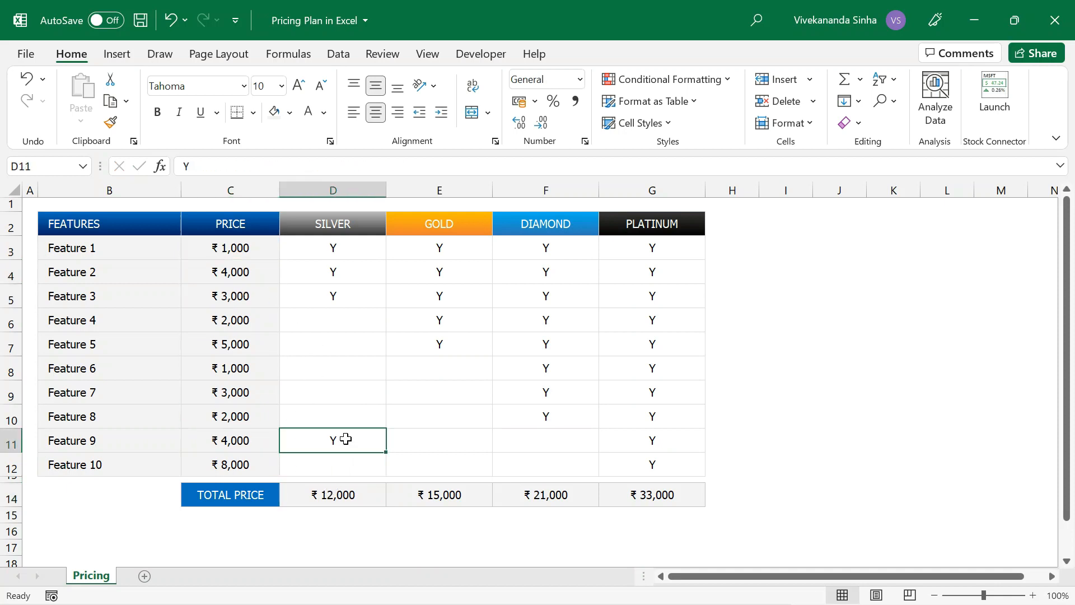
pyautogui.moveTo(345, 440); pyautogui.dragTo(353, 318)
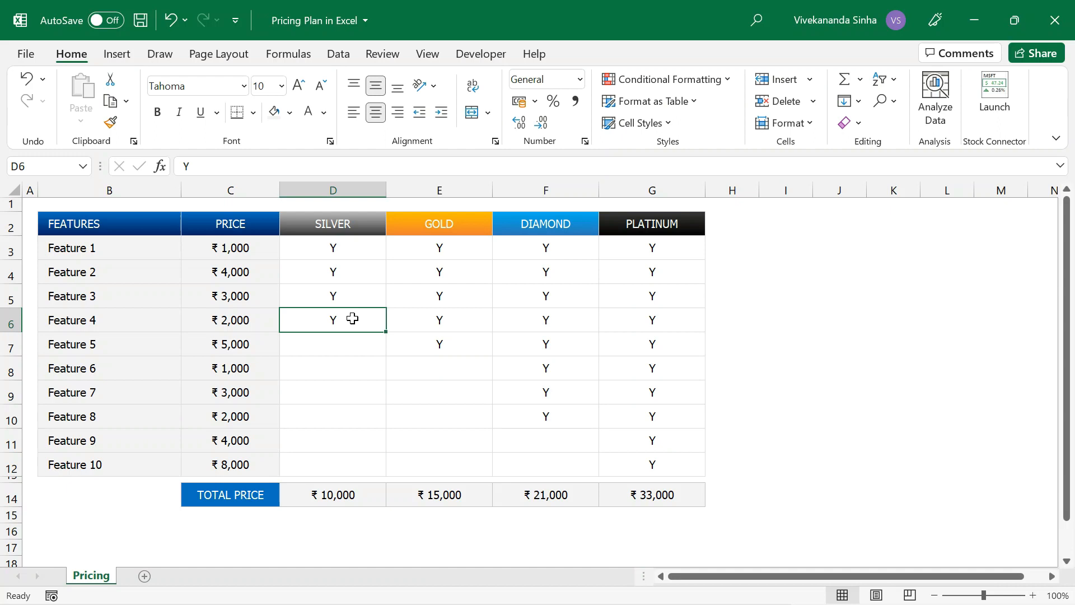
pyautogui.click(426, 339)
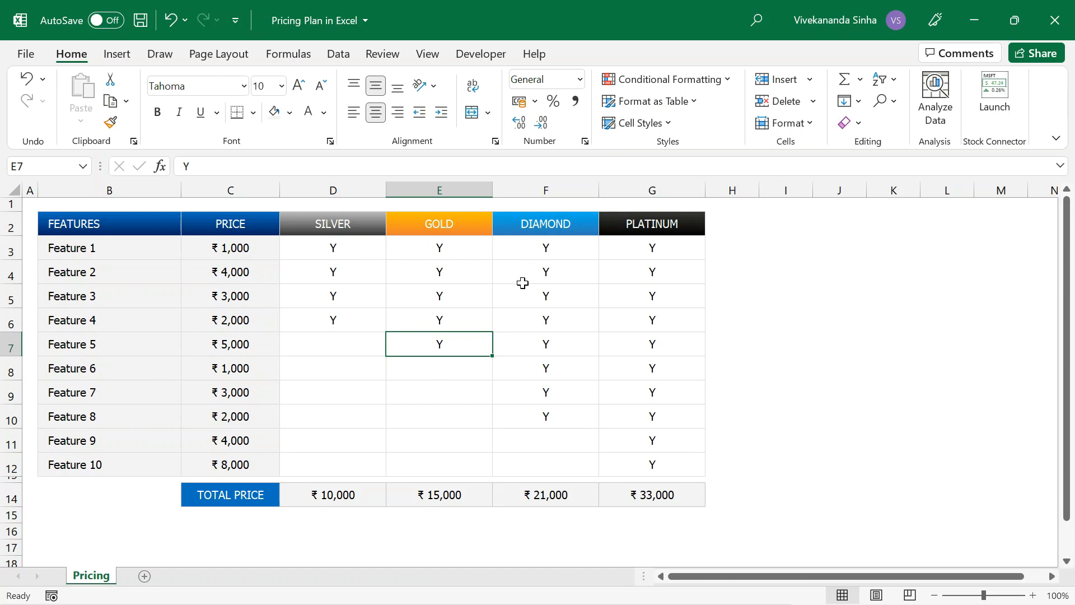
pyautogui.click(368, 494)
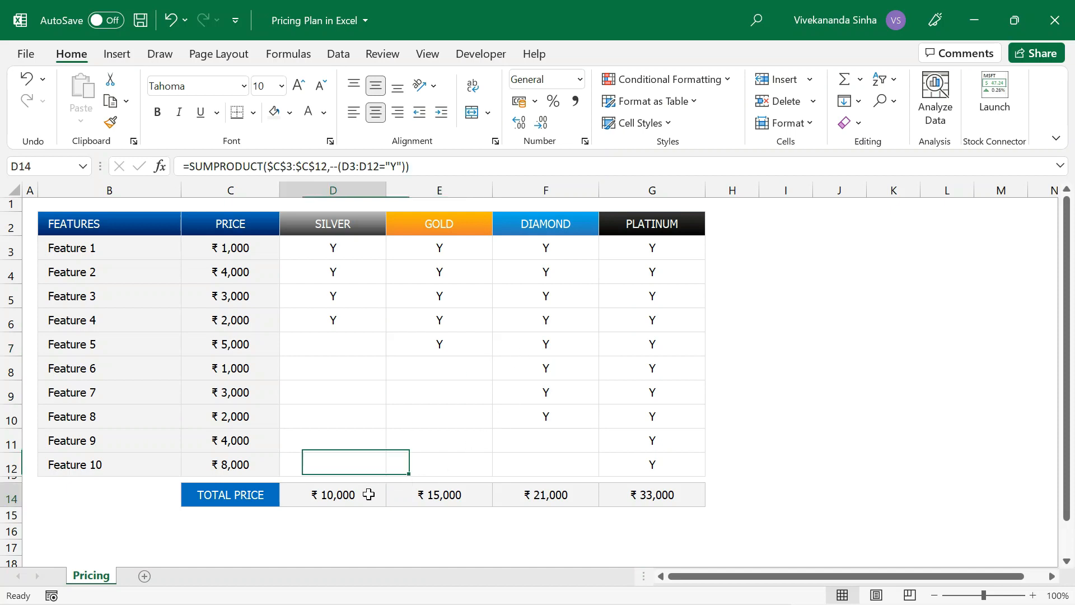